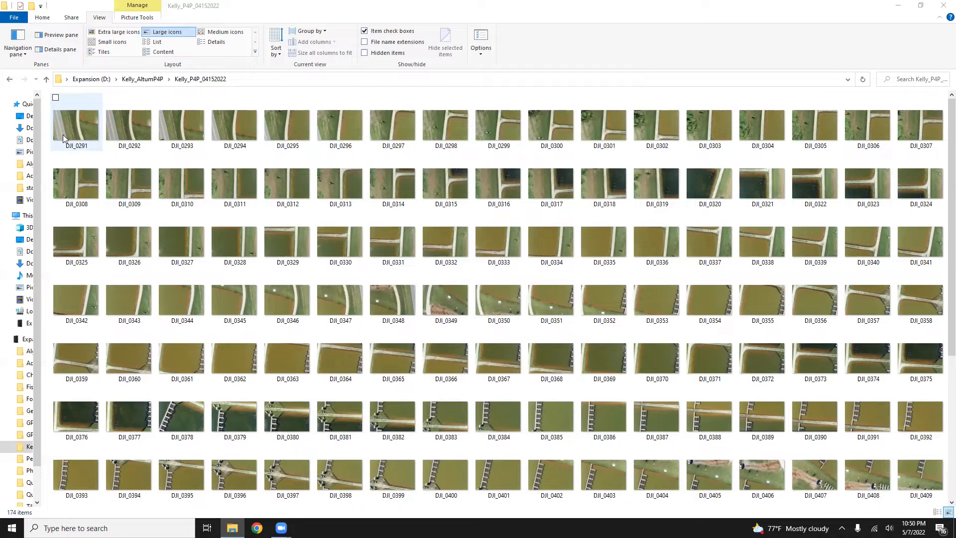
Step: Leave the photo folder, return to Kelly_AltumP4P and open the GCPs_04152022 folder
{"action": "left_click", "coordinate": [68, 134]}
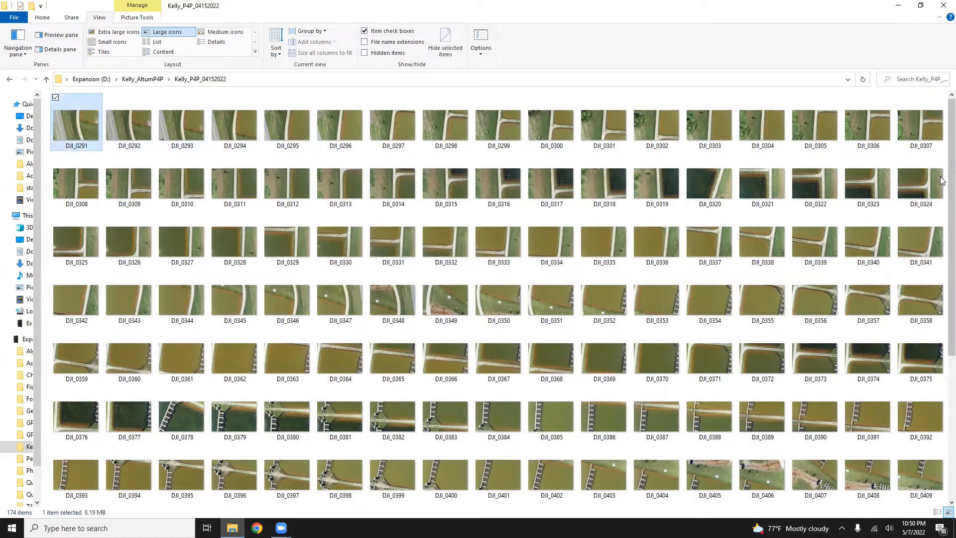
{"action": "scroll", "coordinate": [941, 209], "scroll_direction": "down", "scroll_amount": 3}
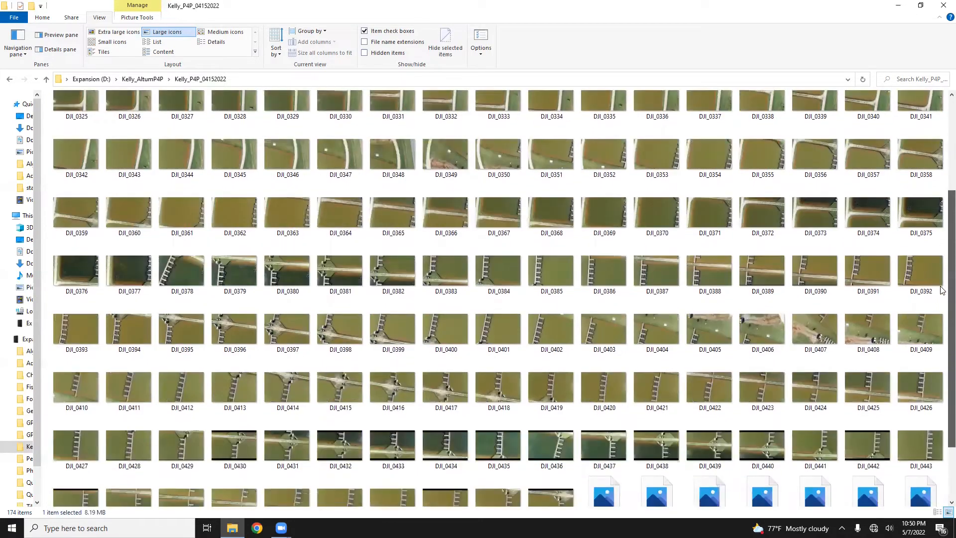
{"action": "scroll", "coordinate": [941, 291], "scroll_direction": "down", "scroll_amount": 2}
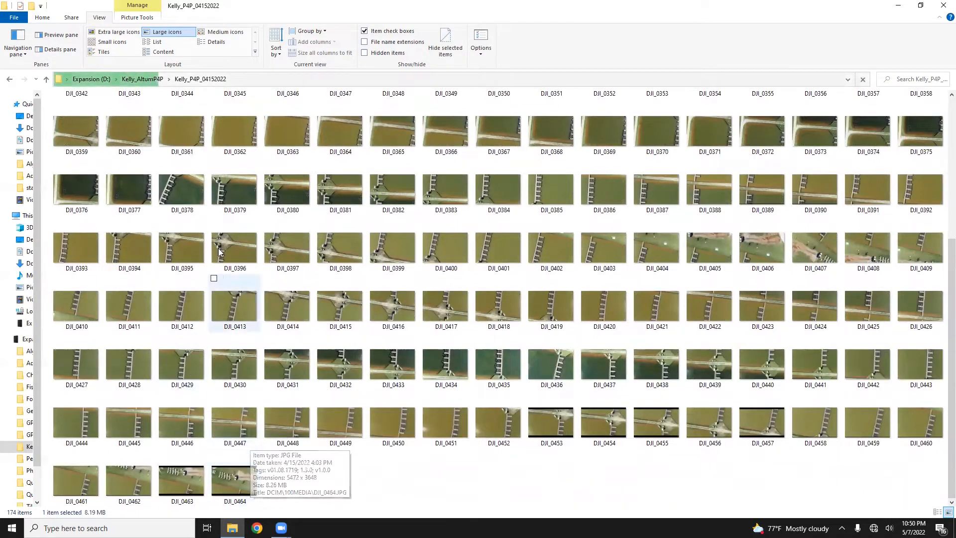
{"action": "left_click", "coordinate": [149, 79]}
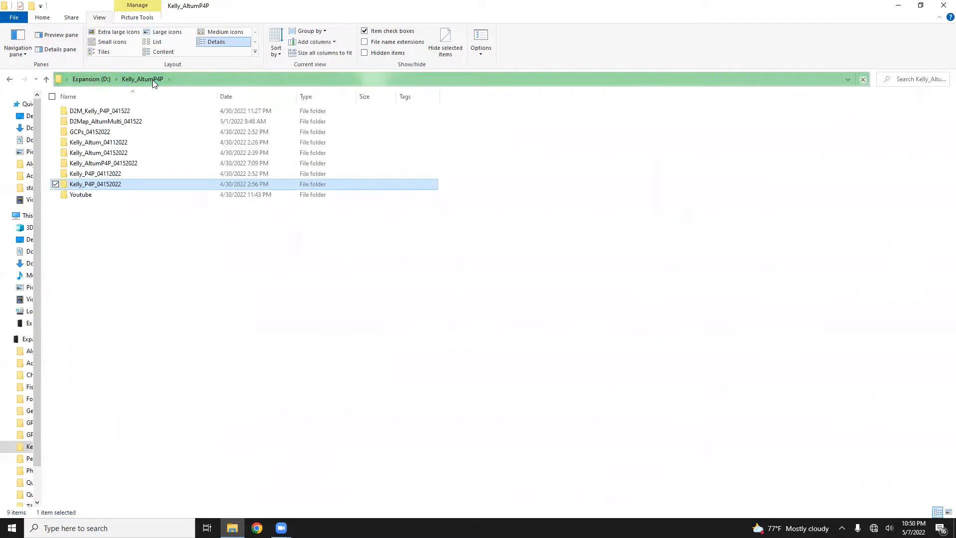
{"action": "double_click", "coordinate": [121, 136]}
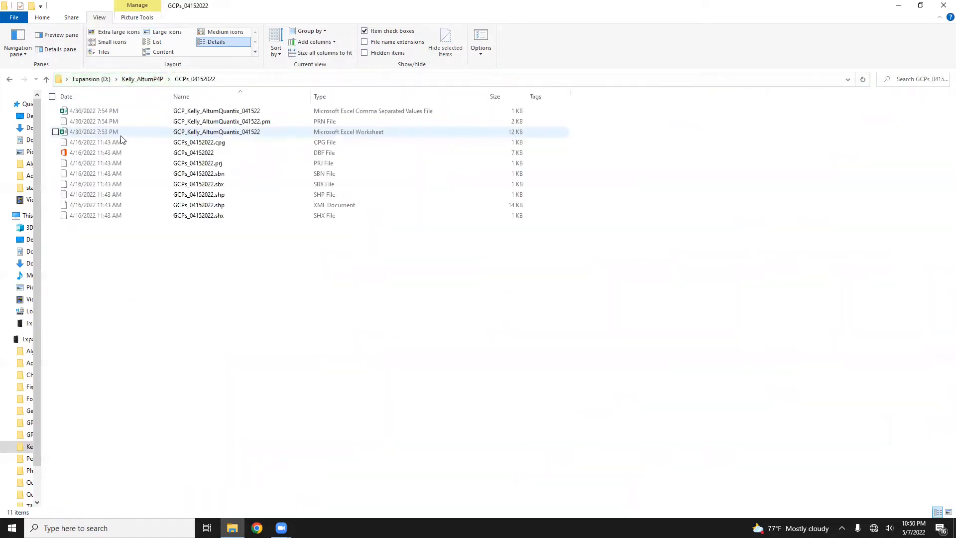
Step: Select the GCP_Kelly_AltumQuantix_041522 CSV file, then launch Drone2Map from the Start menu
{"action": "left_click", "coordinate": [252, 115]}
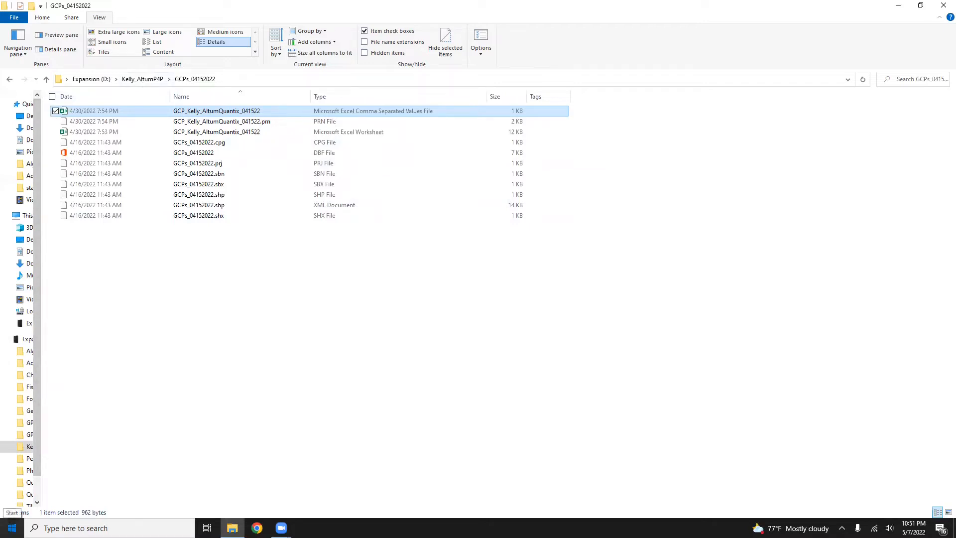
{"action": "left_click", "coordinate": [12, 527]}
{"action": "left_click", "coordinate": [265, 379]}
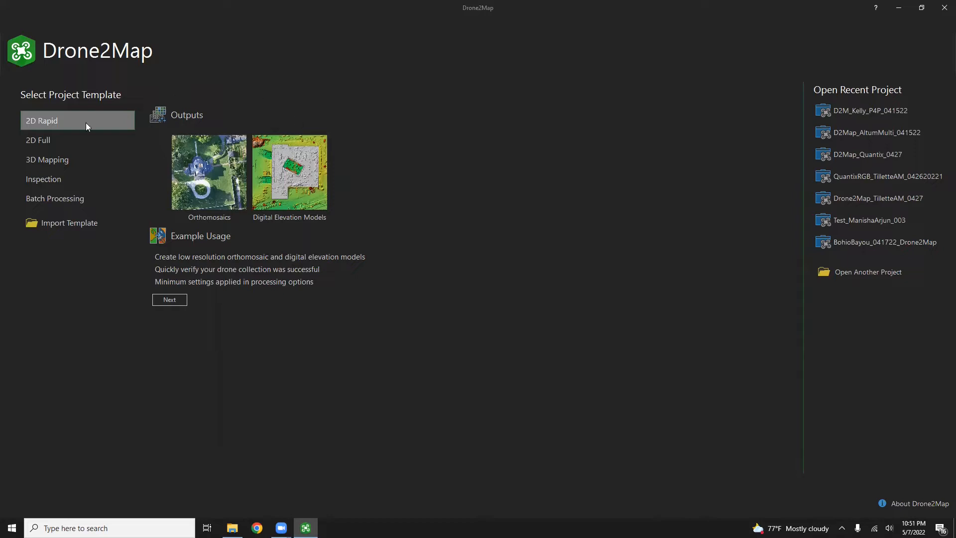
Step: Compare the 2D Full and 3D Mapping templates, then pick 2D Full and continue
{"action": "left_click", "coordinate": [49, 143]}
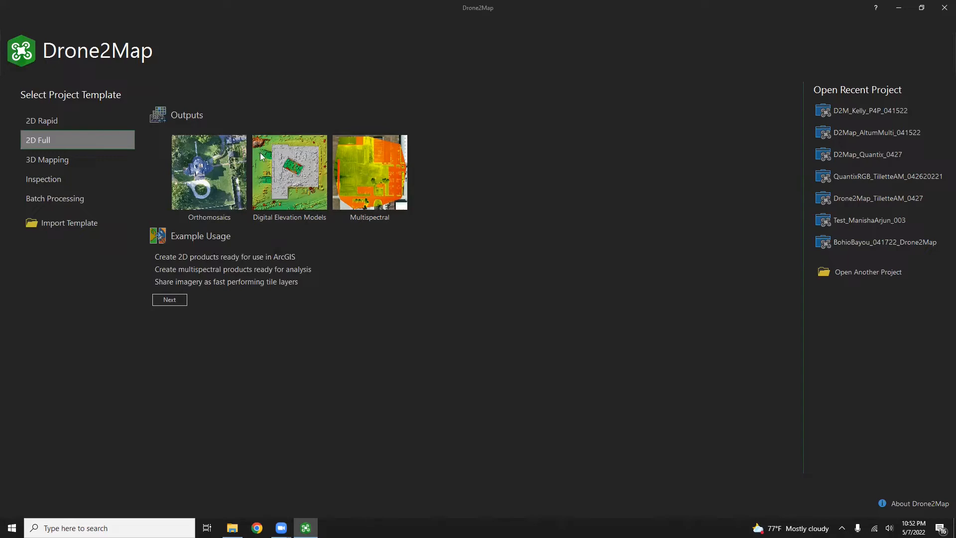
{"action": "left_click", "coordinate": [100, 161]}
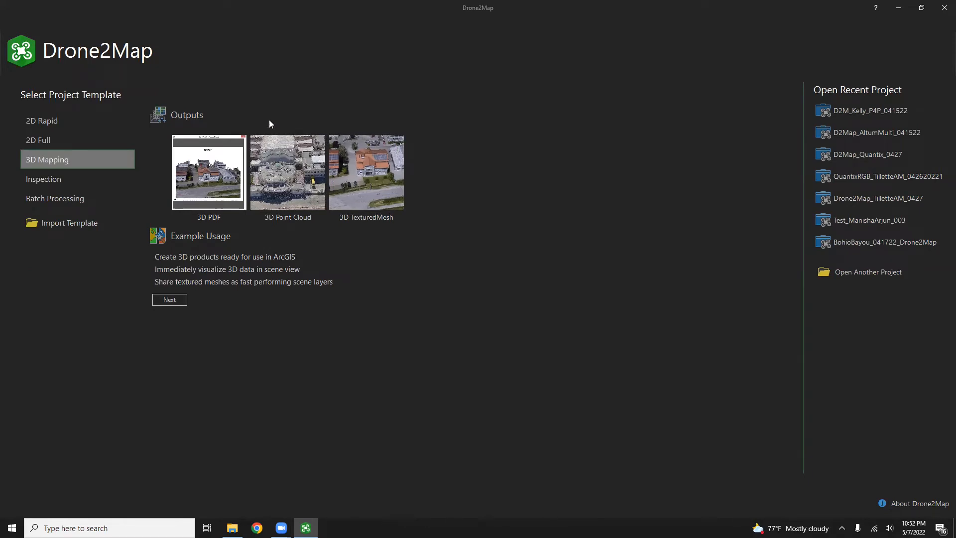
{"action": "left_click", "coordinate": [72, 142]}
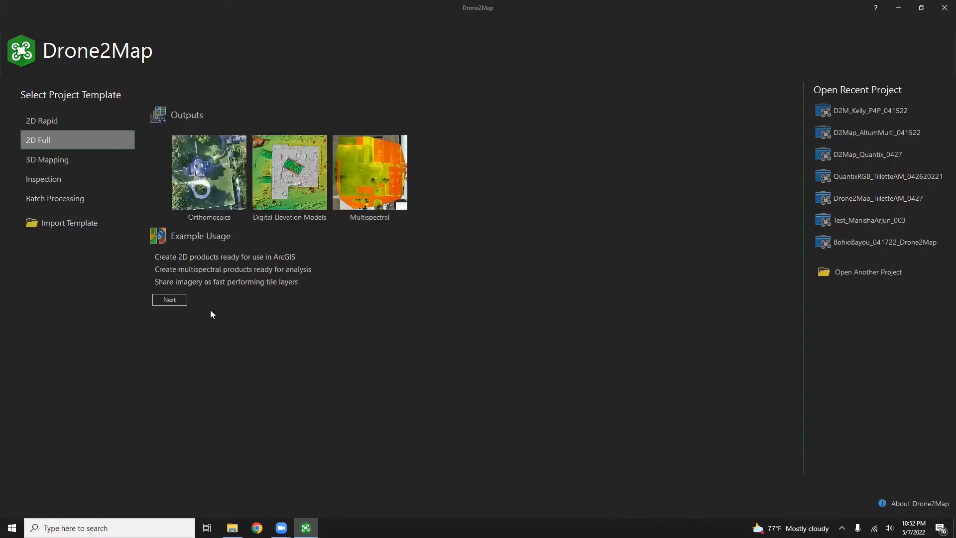
{"action": "left_click", "coordinate": [169, 300]}
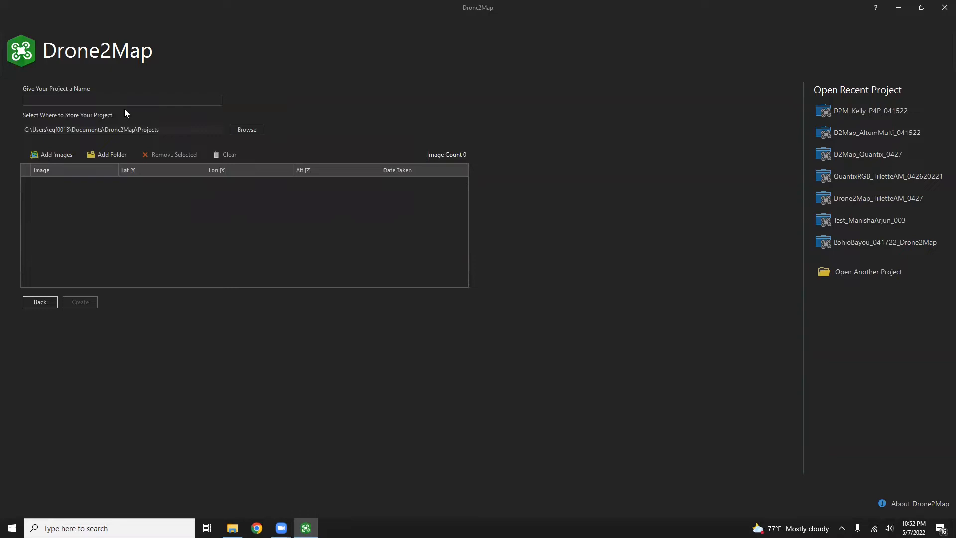
Step: Name the new project Test_RGB2Ddata
{"action": "type", "text": "Test_RGB@022"}
{"action": "key", "text": "BackSpace"}
{"action": "key", "text": "BackSpace"}
{"action": "key", "text": "BackSpace"}
{"action": "key", "text": "BackSpace"}
{"action": "type", "text": "2Ddata"}
Step: Add every JPG from D:\Kelly_AltumP4P\Kelly_P4P_04152022 to the project
{"action": "left_click", "coordinate": [66, 157]}
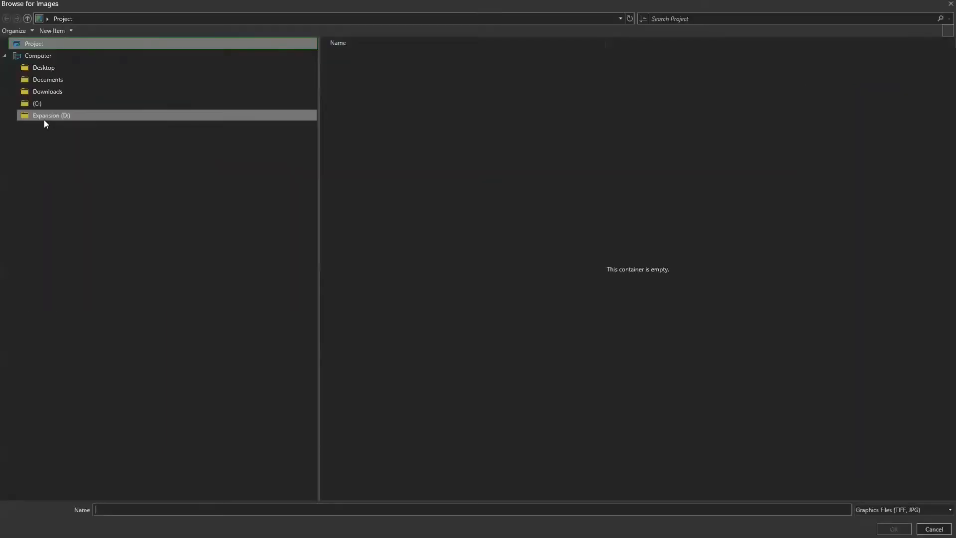
{"action": "left_click", "coordinate": [47, 115]}
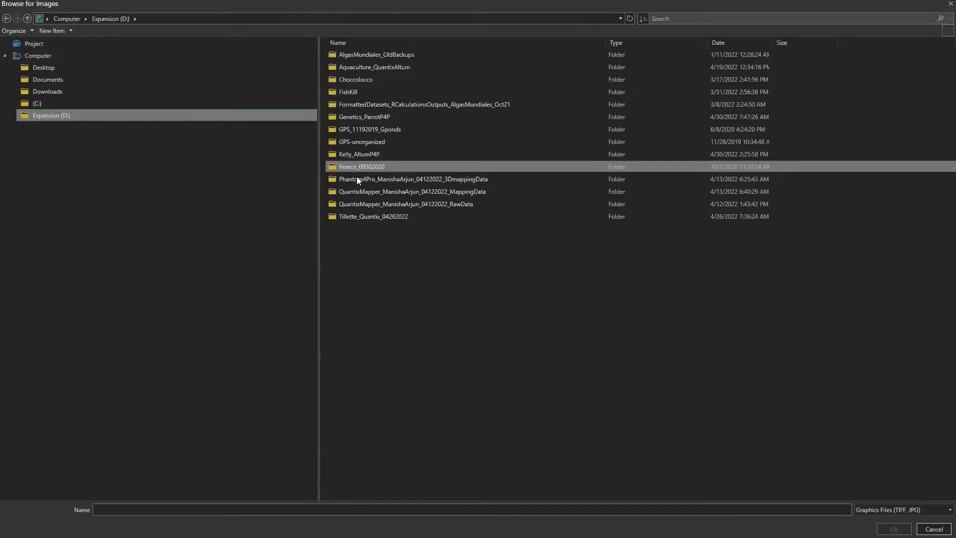
{"action": "double_click", "coordinate": [354, 154]}
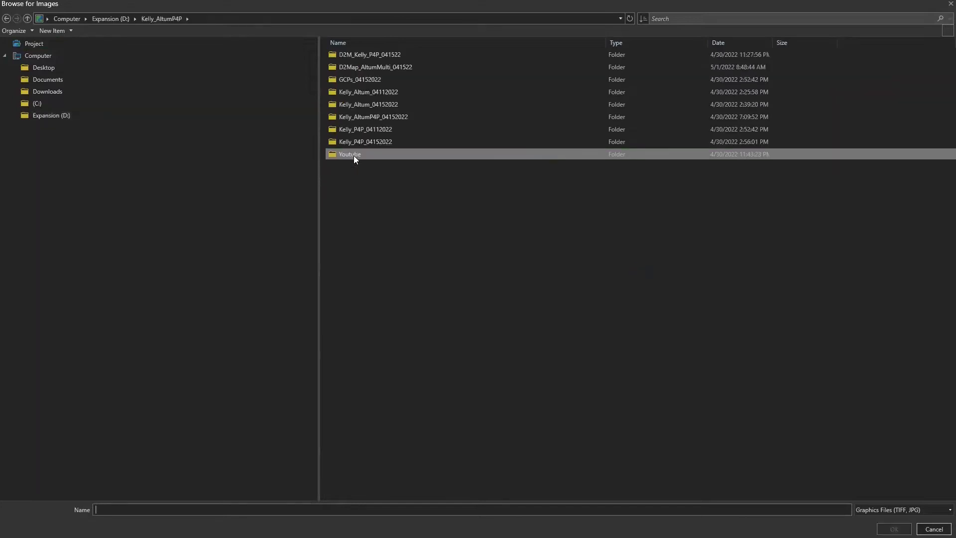
{"action": "double_click", "coordinate": [396, 118]}
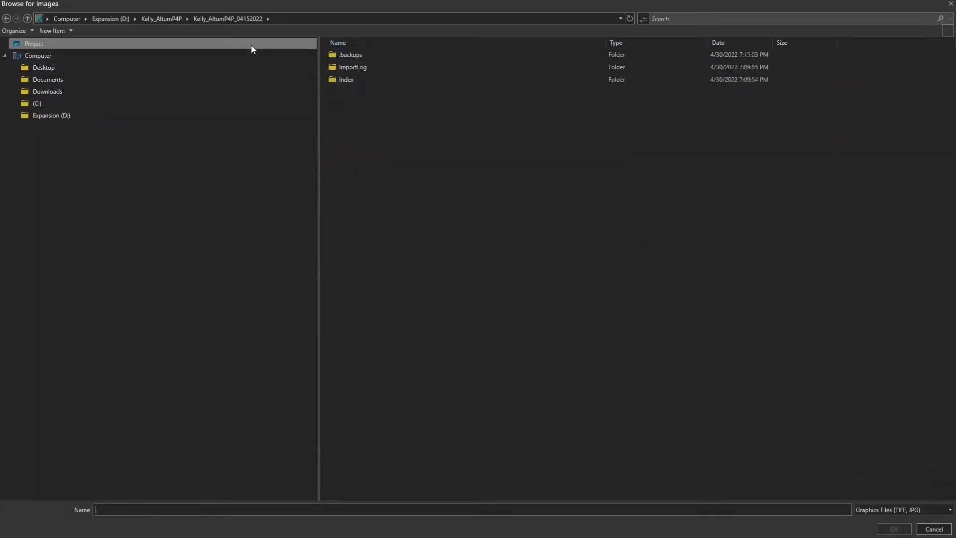
{"action": "left_click", "coordinate": [162, 19]}
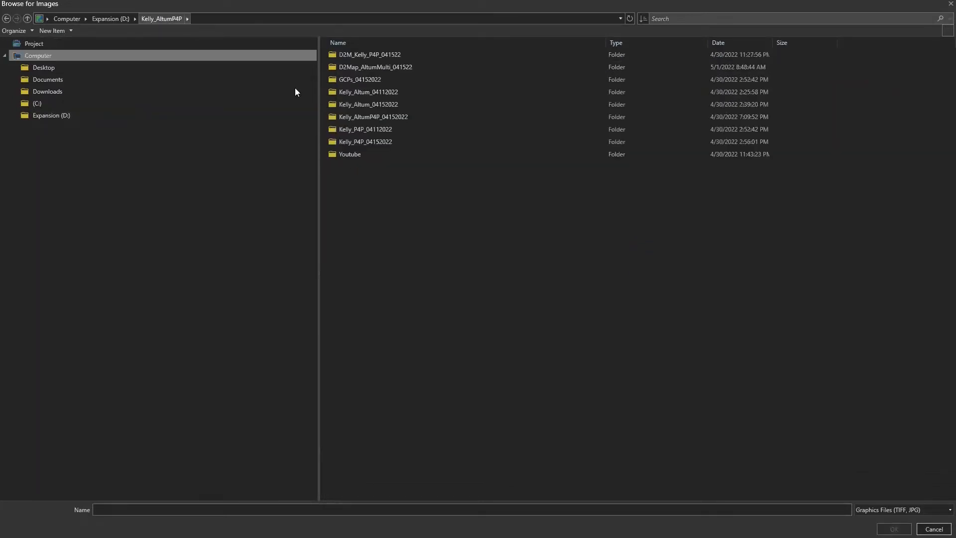
{"action": "double_click", "coordinate": [411, 141]}
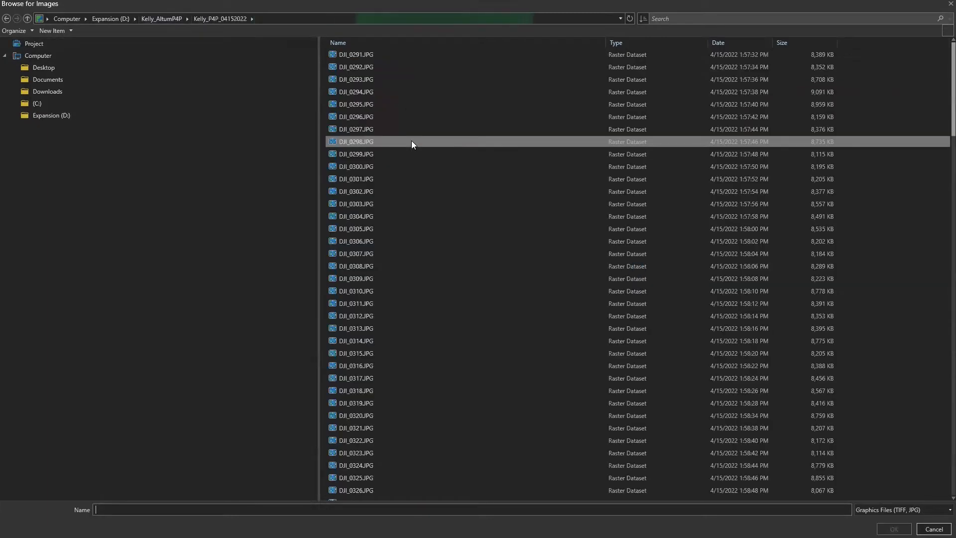
{"action": "left_click", "coordinate": [382, 57]}
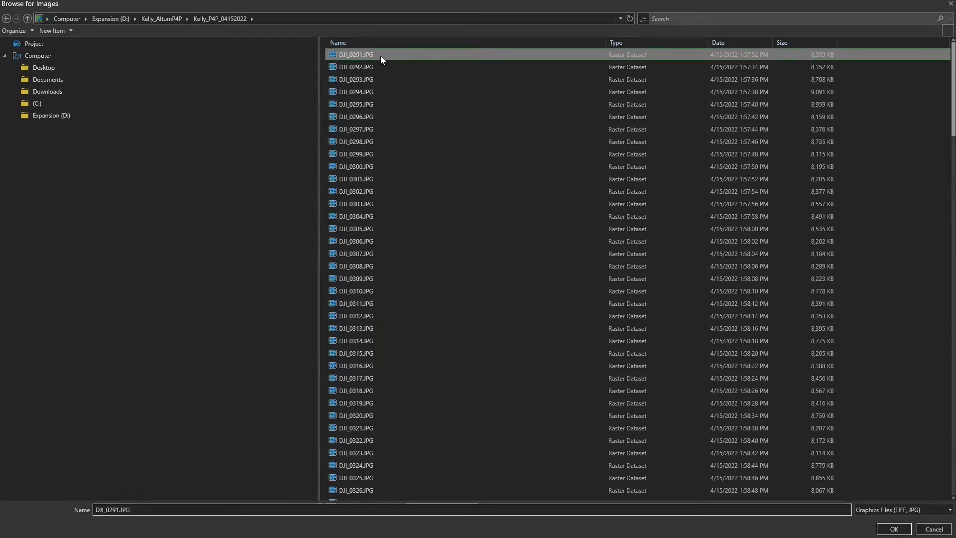
{"action": "key", "text": "ctrl+a"}
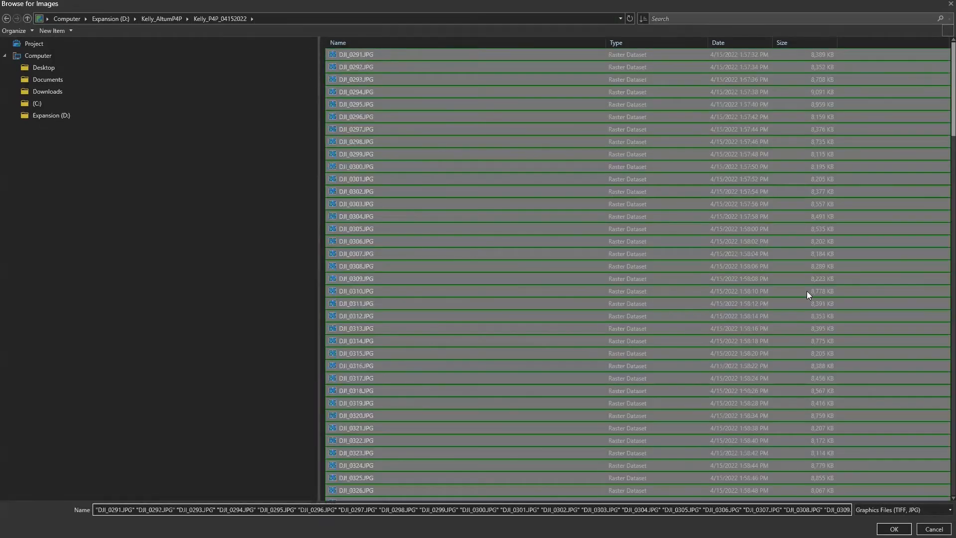
{"action": "left_click", "coordinate": [894, 528]}
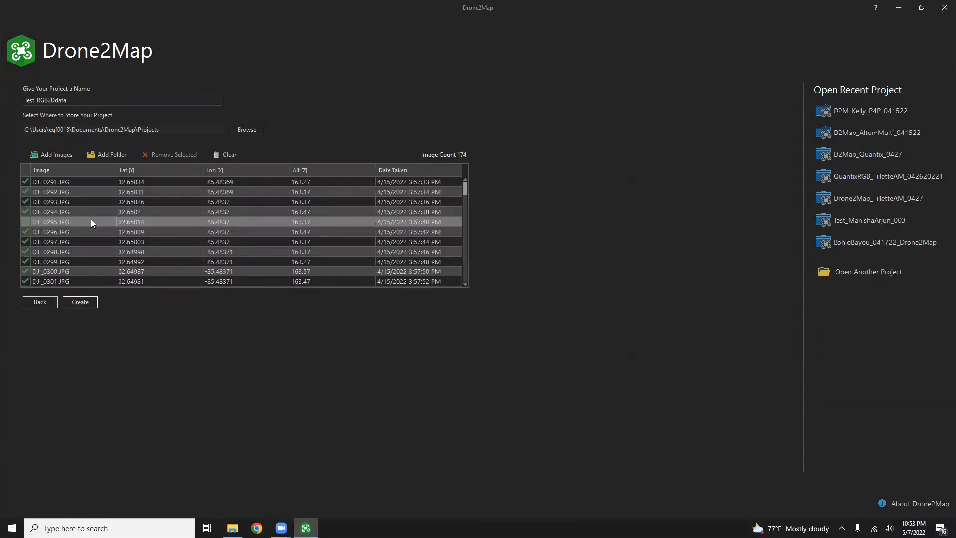
Step: Scroll through the 174 added images and select them all in the list
{"action": "scroll", "coordinate": [174, 219], "scroll_direction": "down", "scroll_amount": 5}
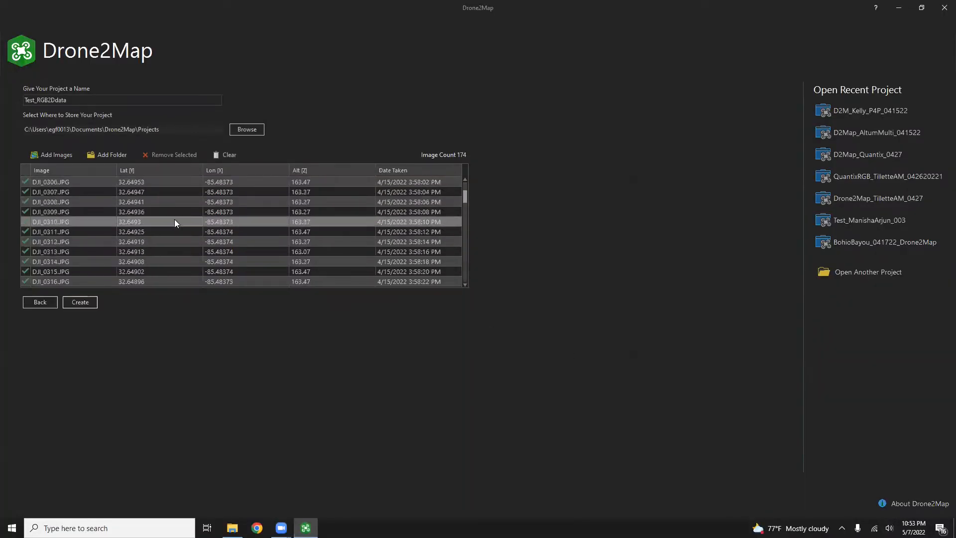
{"action": "scroll", "coordinate": [25, 253], "scroll_direction": "down", "scroll_amount": 20}
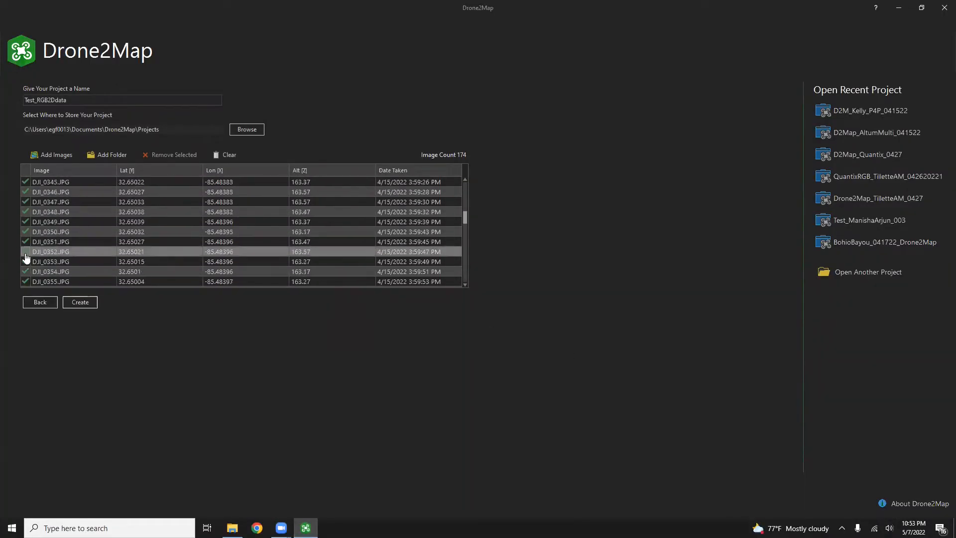
{"action": "scroll", "coordinate": [26, 259], "scroll_direction": "down", "scroll_amount": 20}
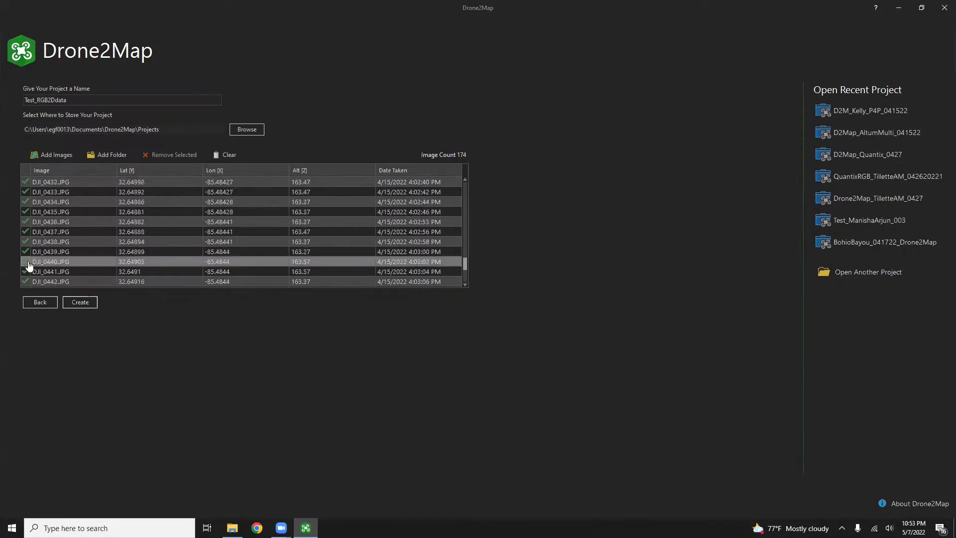
{"action": "left_click", "coordinate": [62, 211]}
{"action": "key", "text": "ctrl+a"}
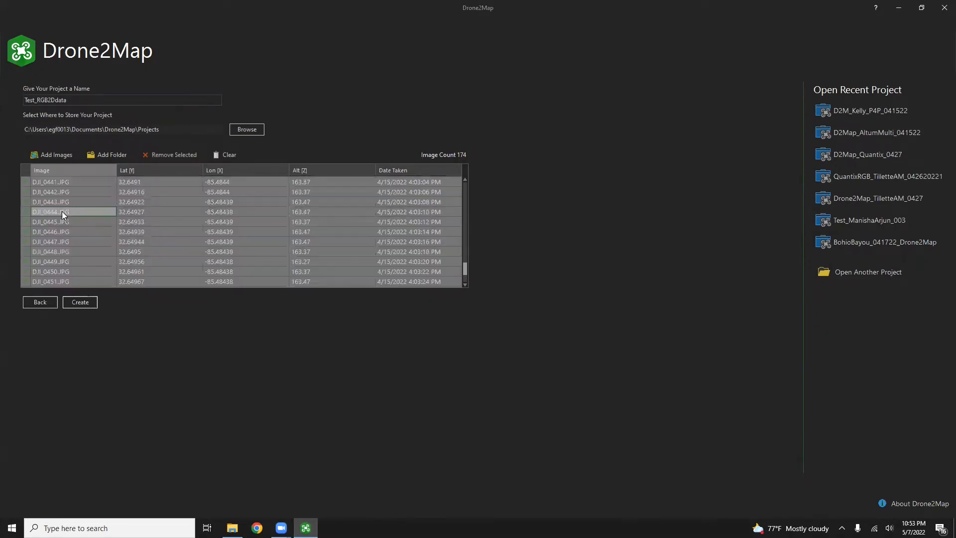
Step: Clear the loaded images and add the Kelly_P4P_04152022 folder as the image source instead
{"action": "left_click", "coordinate": [169, 154]}
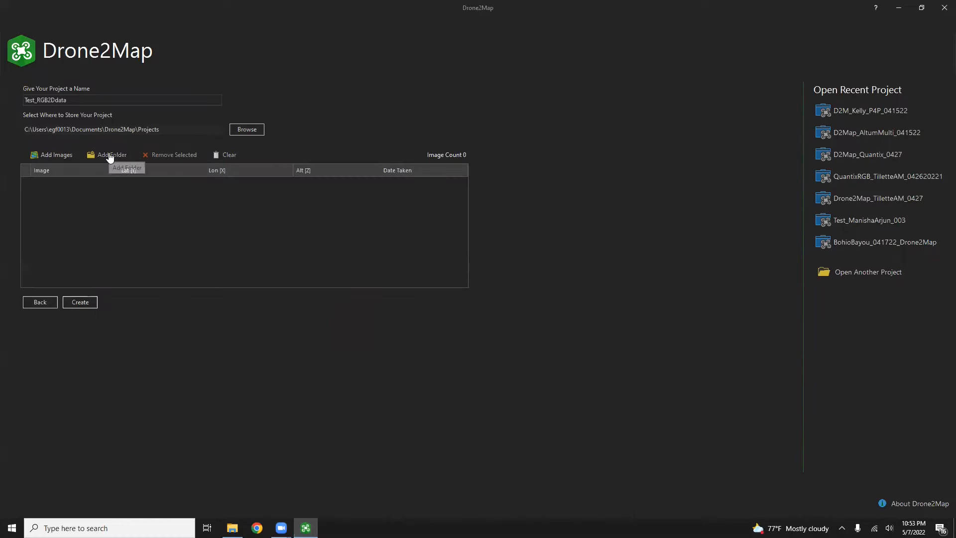
{"action": "left_click", "coordinate": [110, 157]}
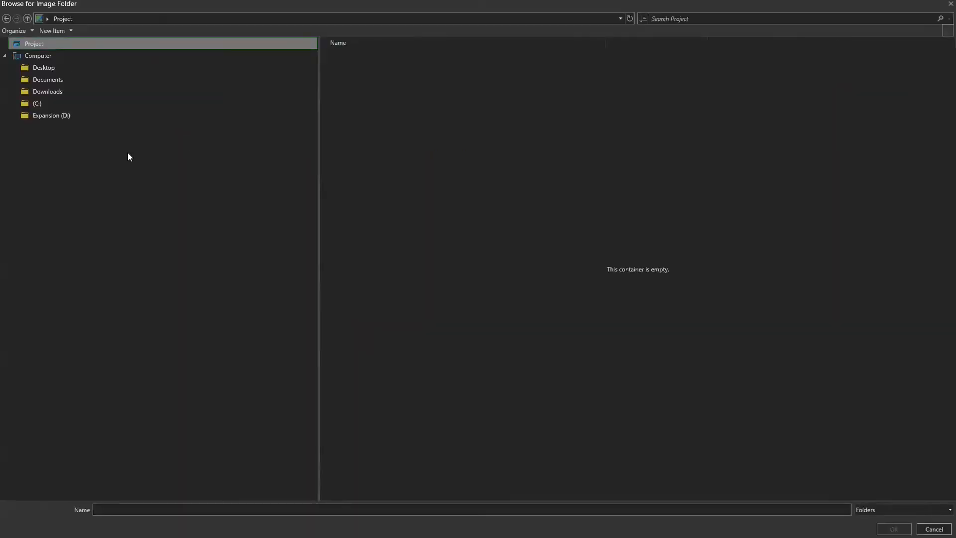
{"action": "left_click", "coordinate": [79, 116]}
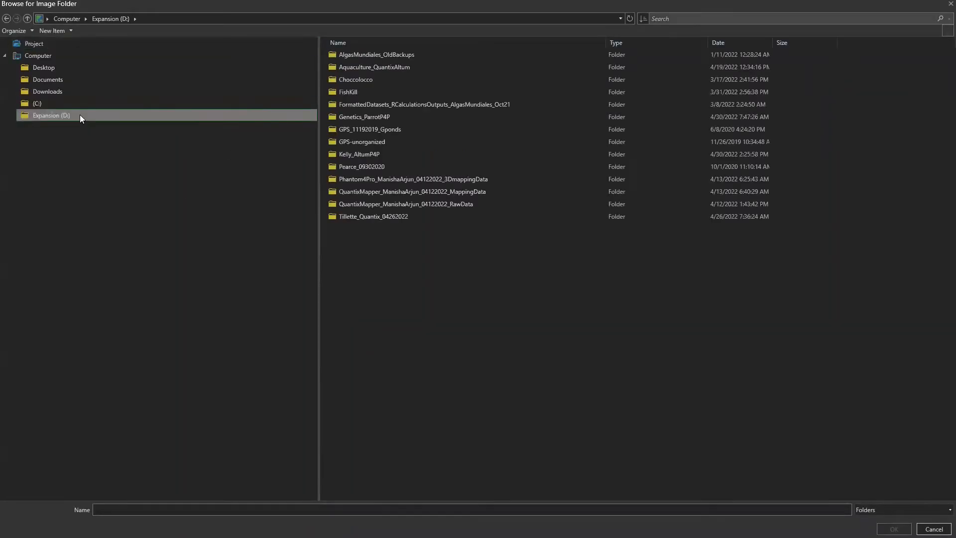
{"action": "double_click", "coordinate": [371, 155]}
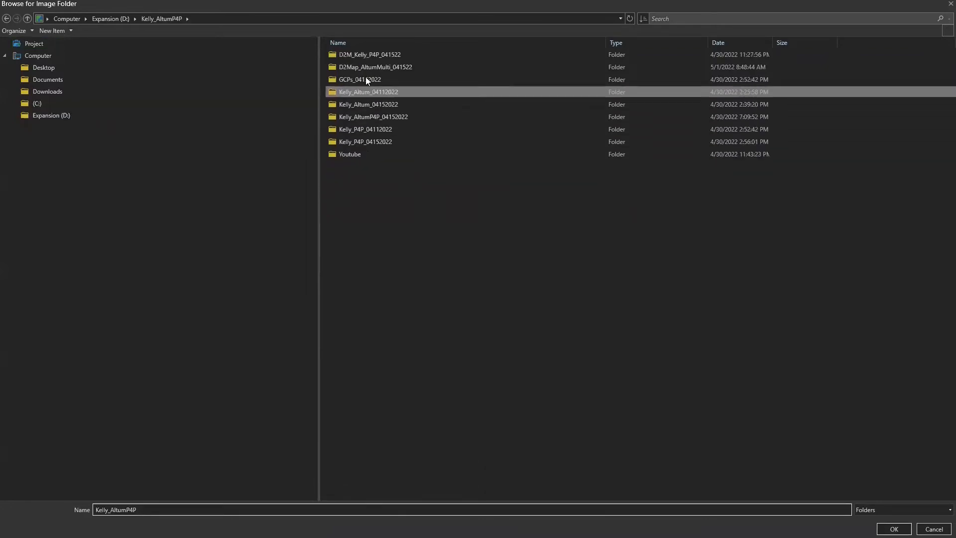
{"action": "double_click", "coordinate": [389, 137]}
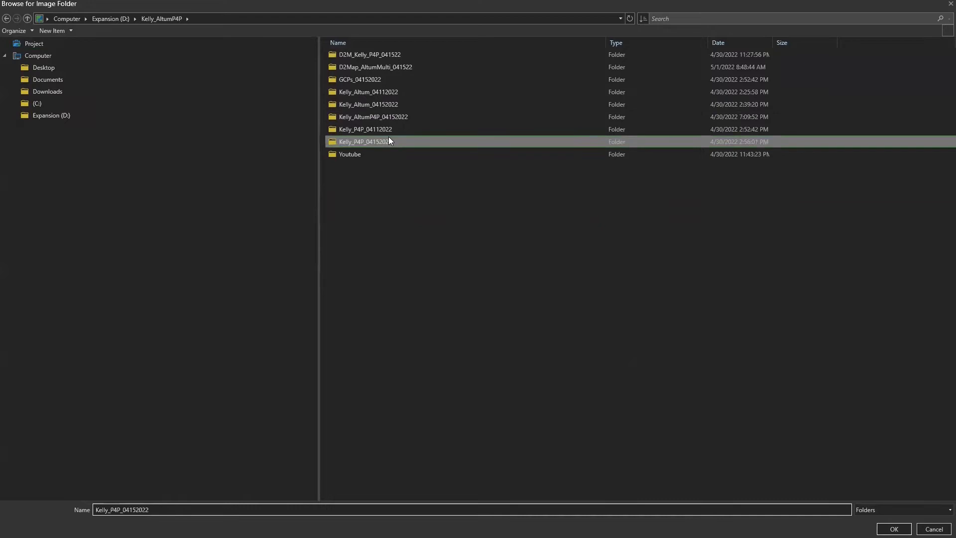
{"action": "left_click", "coordinate": [173, 19]}
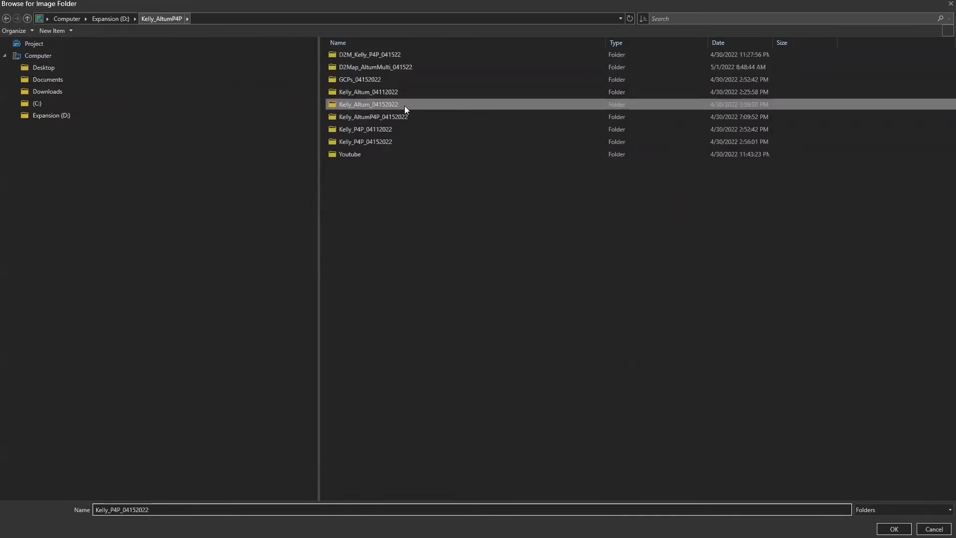
{"action": "double_click", "coordinate": [406, 142]}
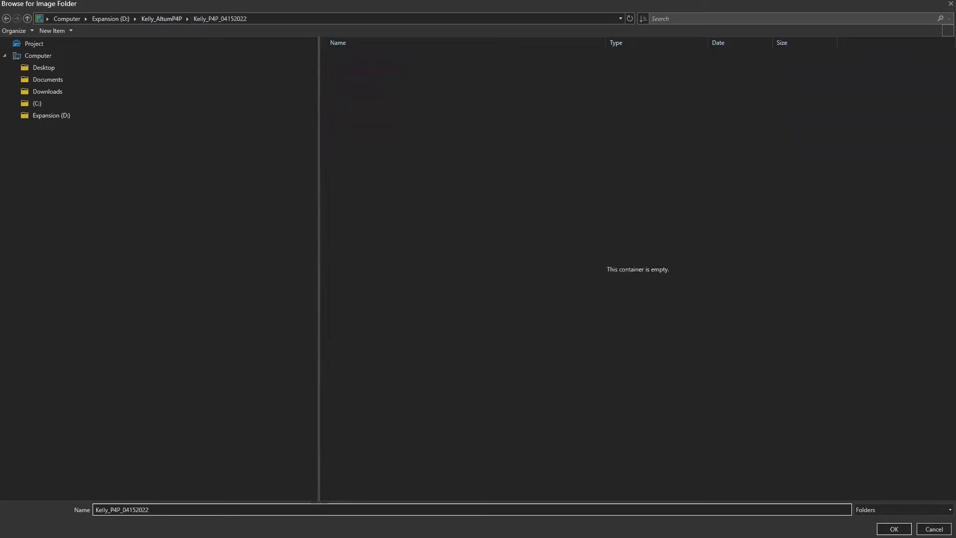
{"action": "left_click", "coordinate": [894, 528]}
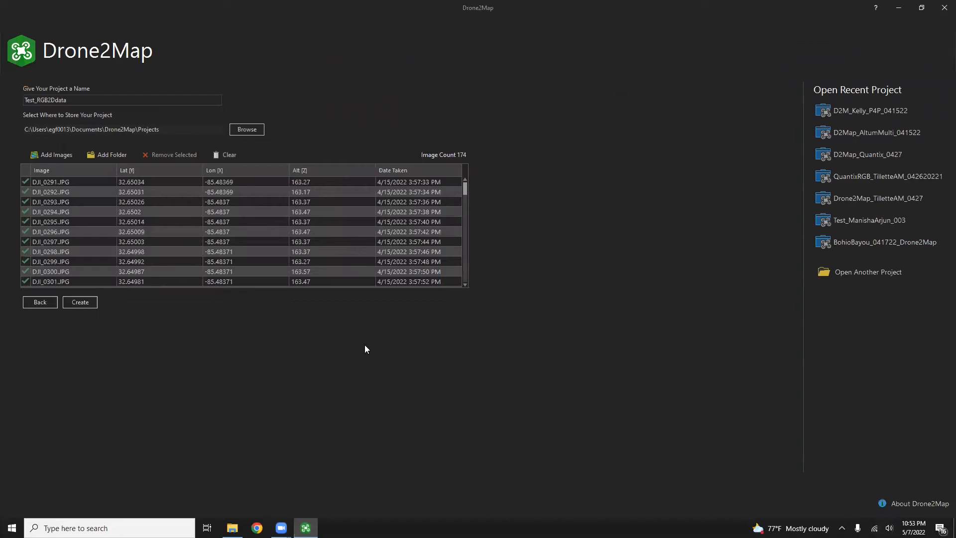
{"action": "left_click_drag", "start_coordinate": [466, 187], "coordinate": [464, 286]}
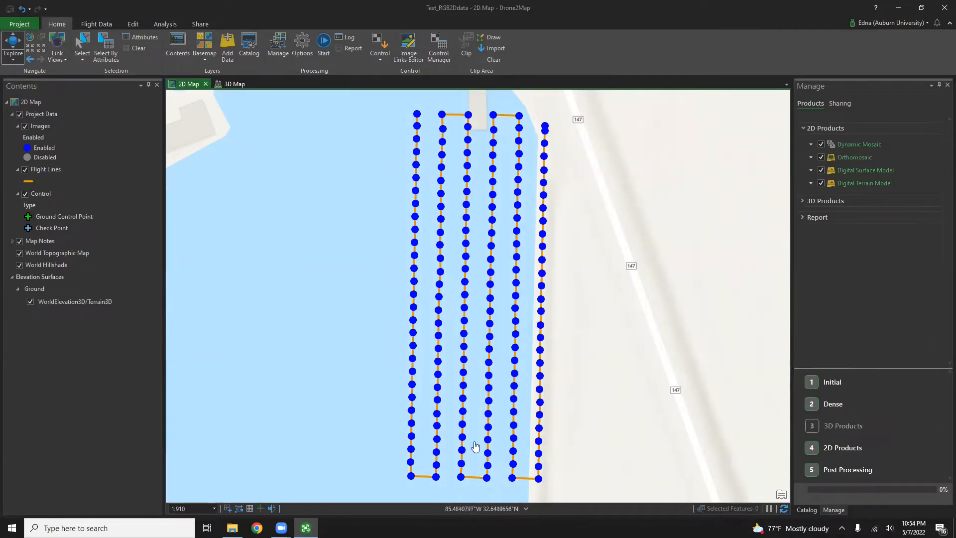
{"action": "left_click", "coordinate": [417, 115]}
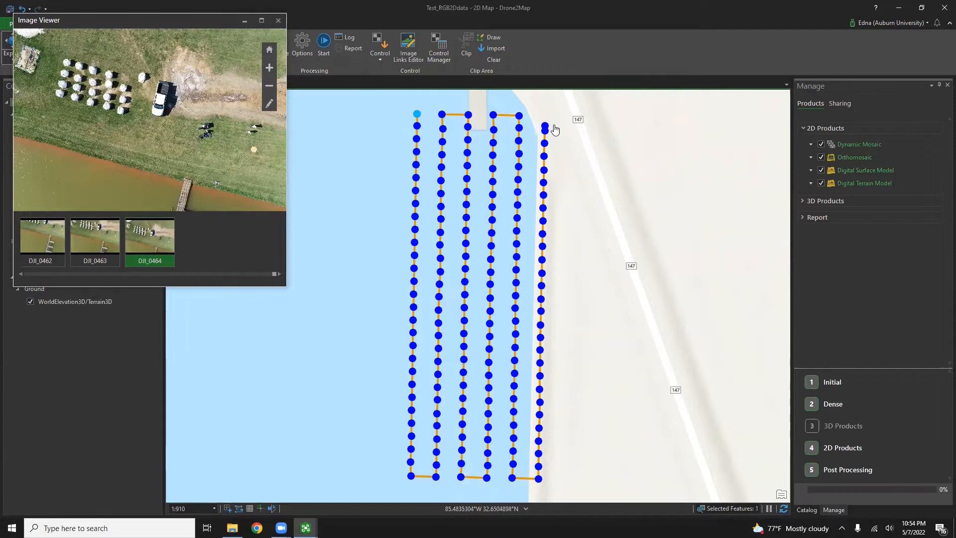
{"action": "left_click", "coordinate": [545, 129]}
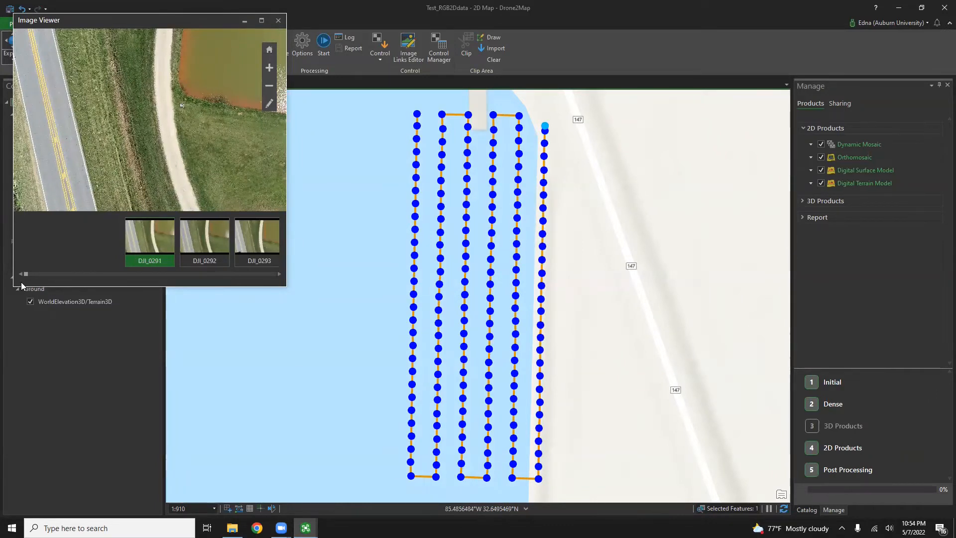
{"action": "left_click_drag", "start_coordinate": [35, 271], "coordinate": [283, 260]}
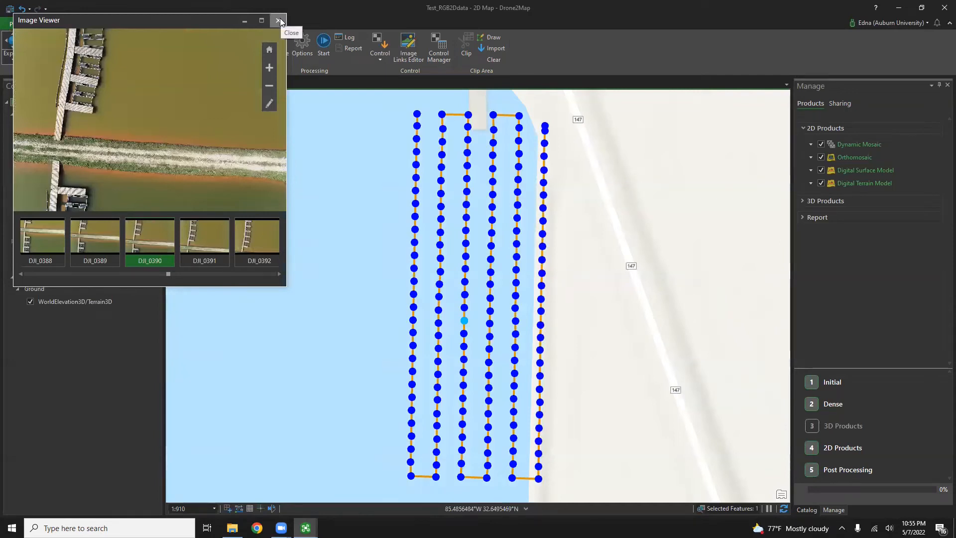
{"action": "left_click", "coordinate": [277, 20]}
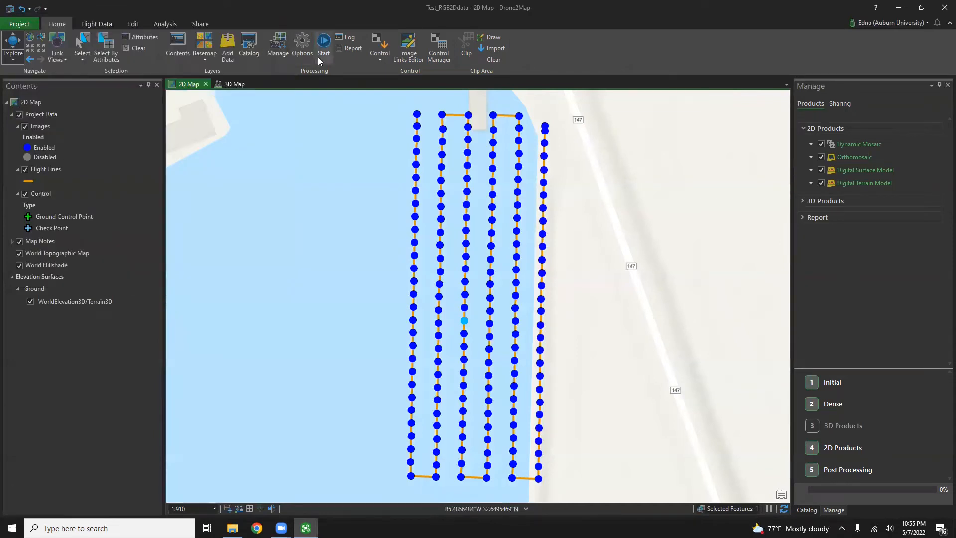
Step: Start a CSV control import using GCP_Kelly_AltumQuantix_041522.csv from the D: drive
{"action": "left_click", "coordinate": [379, 53]}
{"action": "left_click", "coordinate": [400, 81]}
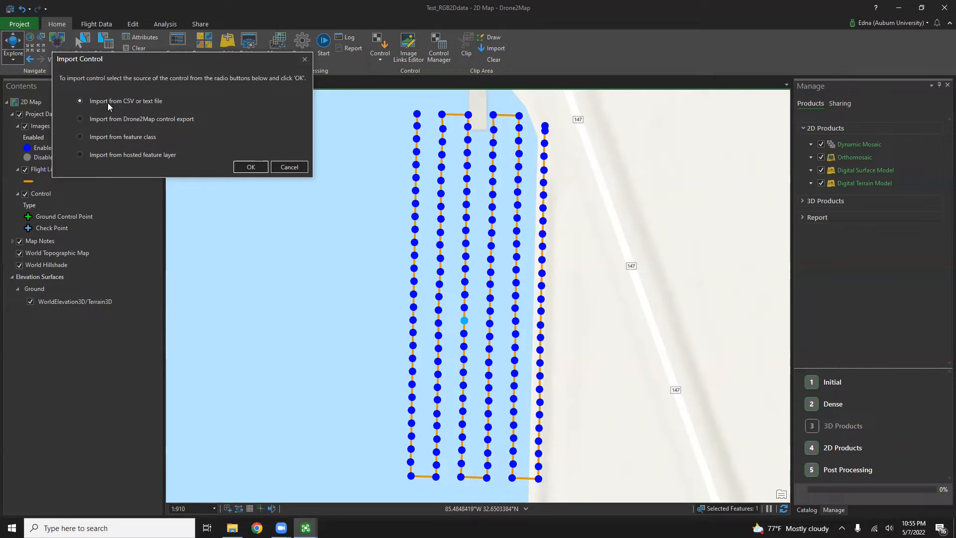
{"action": "left_click", "coordinate": [239, 168]}
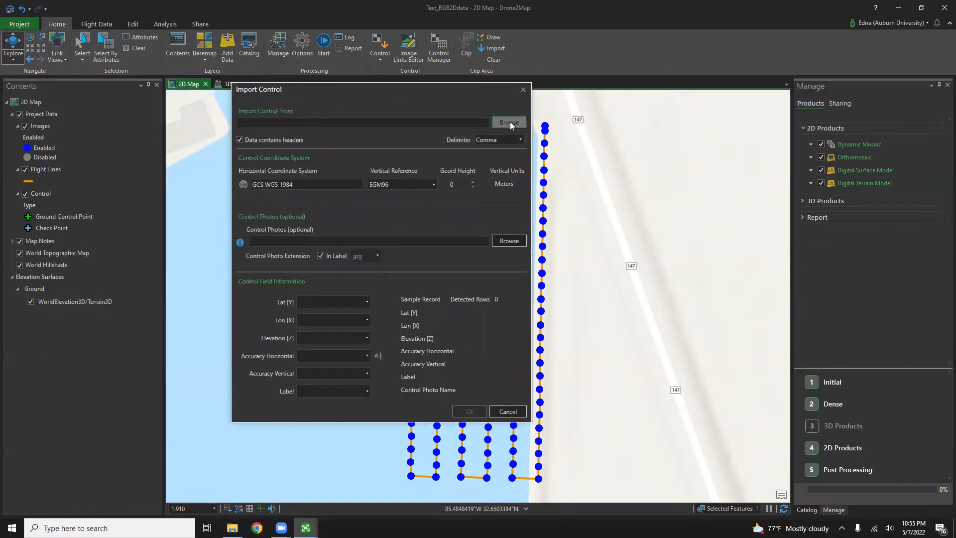
{"action": "left_click", "coordinate": [509, 122]}
{"action": "left_click", "coordinate": [113, 129]}
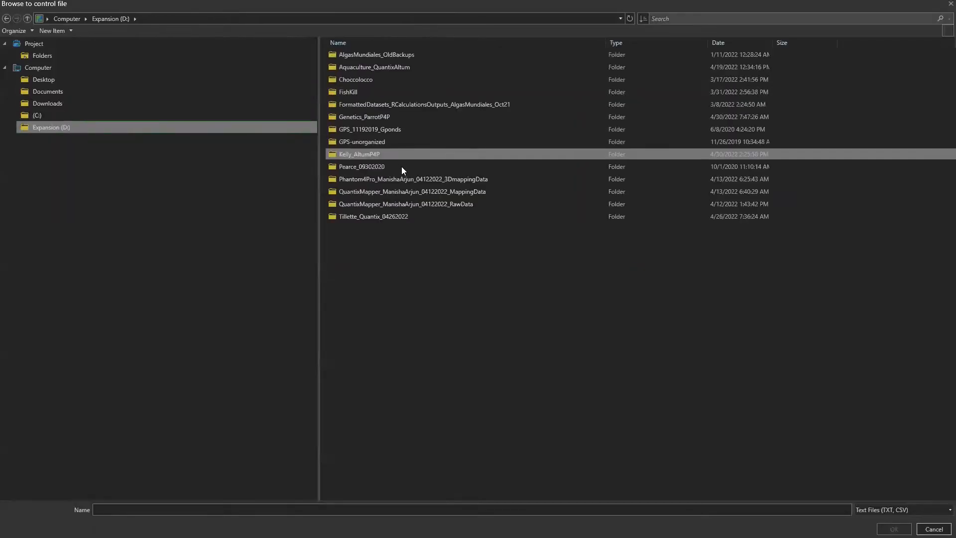
{"action": "double_click", "coordinate": [377, 155]}
{"action": "left_click", "coordinate": [381, 56]}
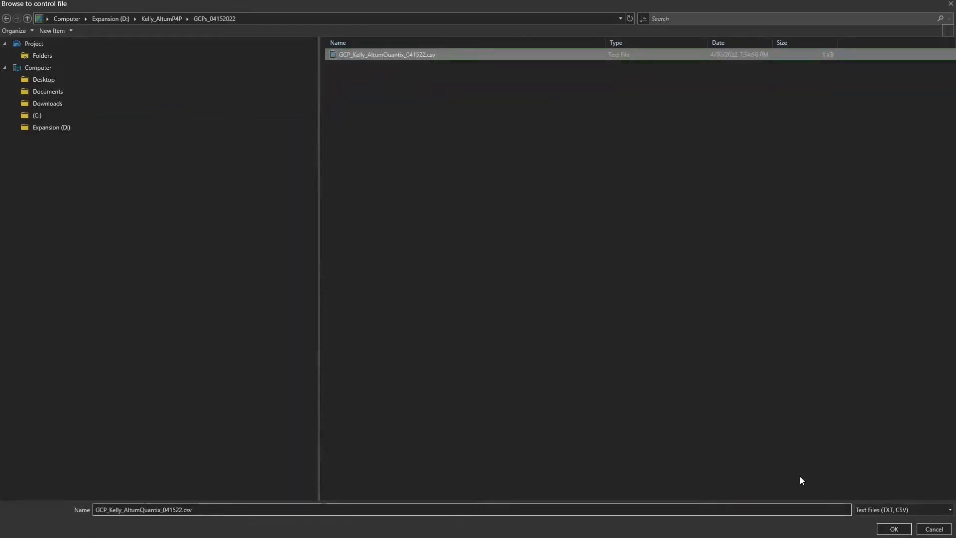
{"action": "left_click", "coordinate": [894, 528]}
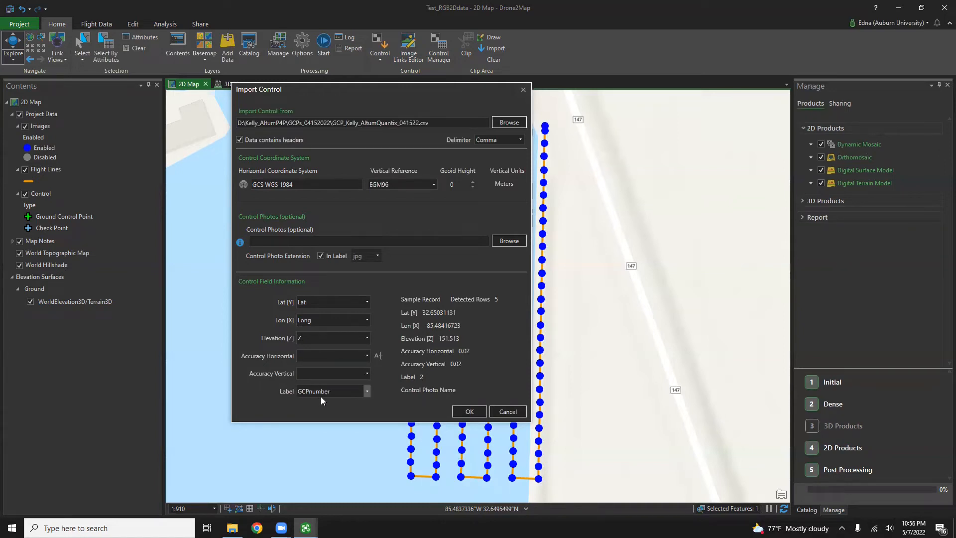
Step: Set the control point label field to GCPnumber
{"action": "left_click", "coordinate": [358, 391]}
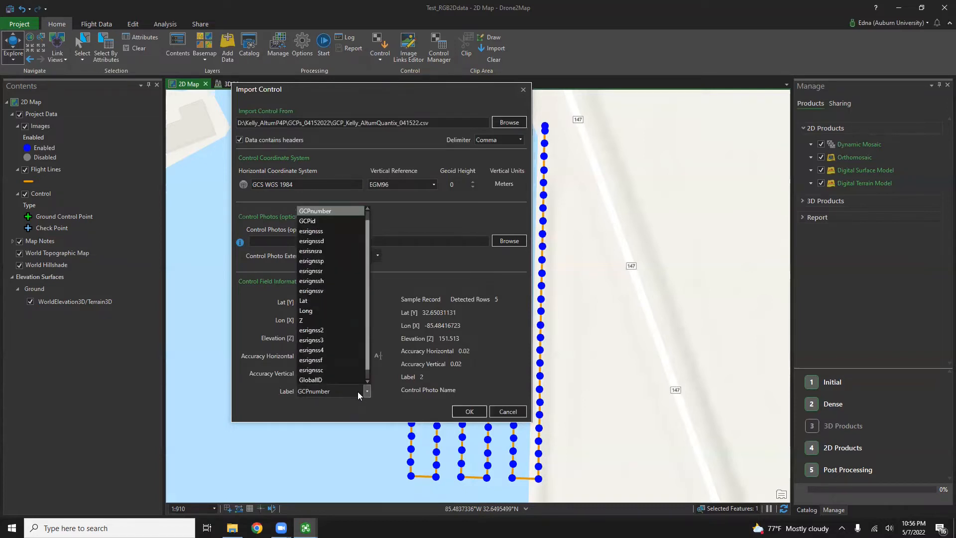
{"action": "scroll", "coordinate": [326, 219], "scroll_direction": "up", "scroll_amount": 1}
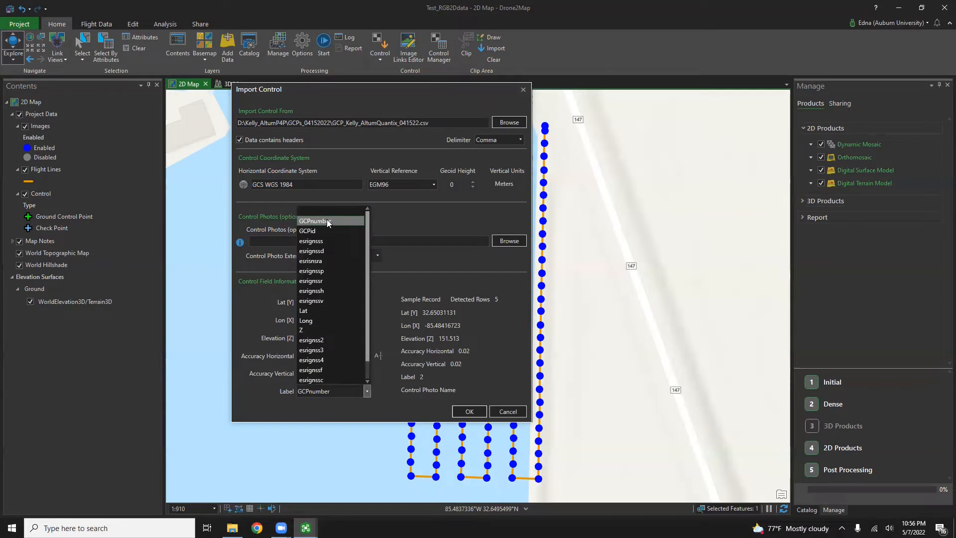
{"action": "left_click", "coordinate": [327, 220]}
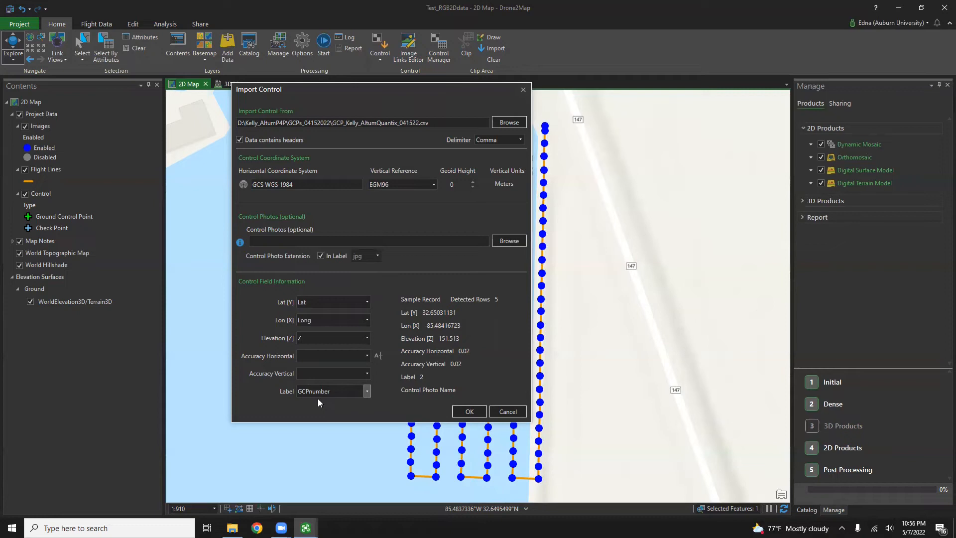
Step: Import the five control points and open Image Links for GCP 2
{"action": "left_click", "coordinate": [462, 410]}
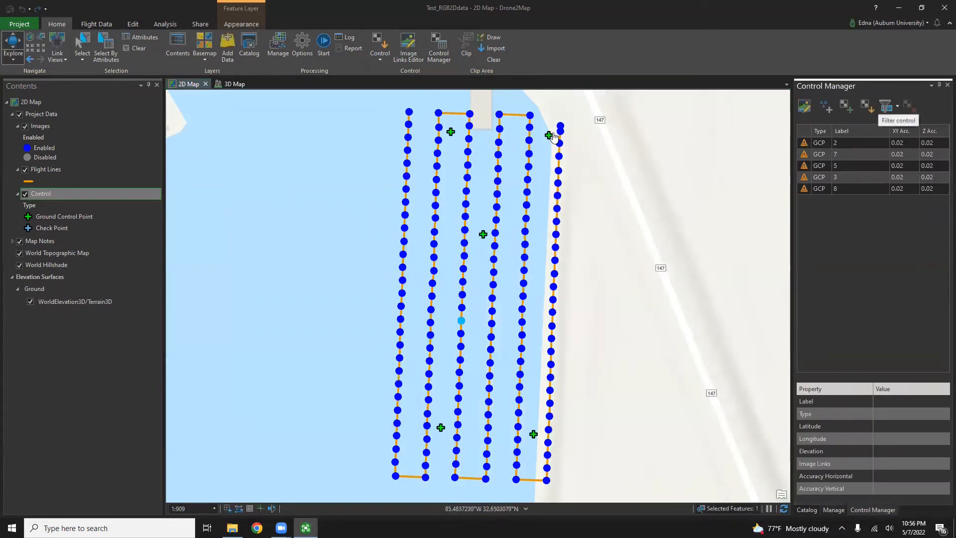
{"action": "left_click", "coordinate": [803, 144]}
{"action": "left_click", "coordinate": [804, 106]}
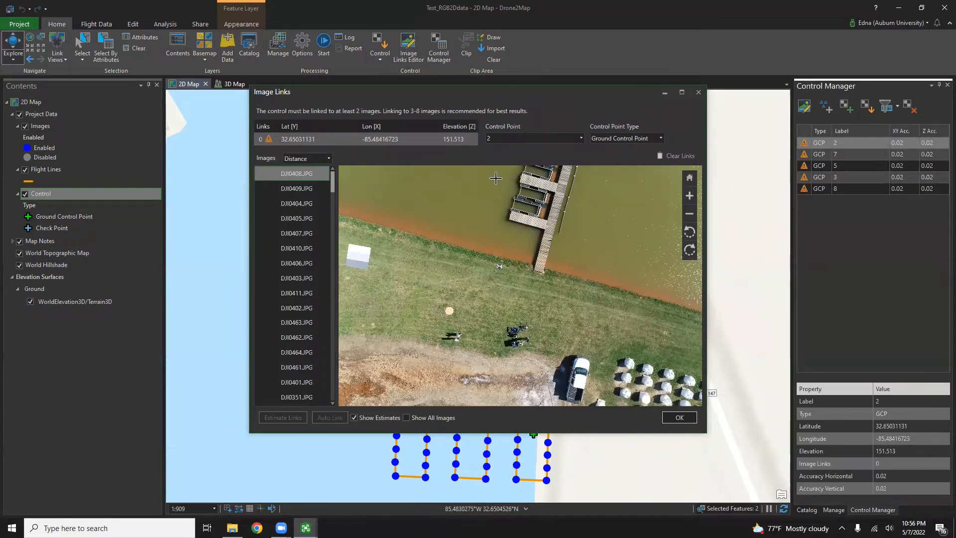
Step: Keep control point 2 selected and link its target centre in DJI0408 and DJI0409
{"action": "left_click", "coordinate": [540, 138]}
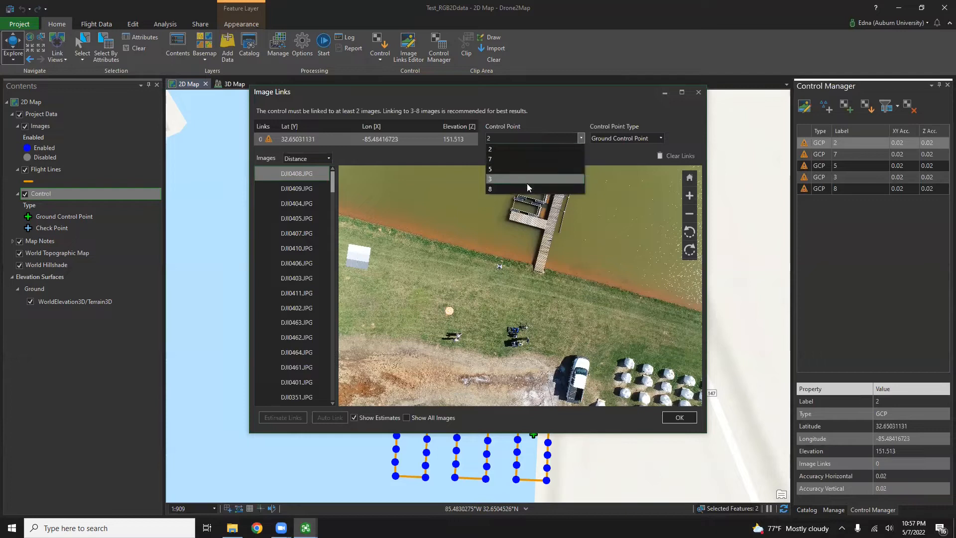
{"action": "left_click", "coordinate": [520, 151]}
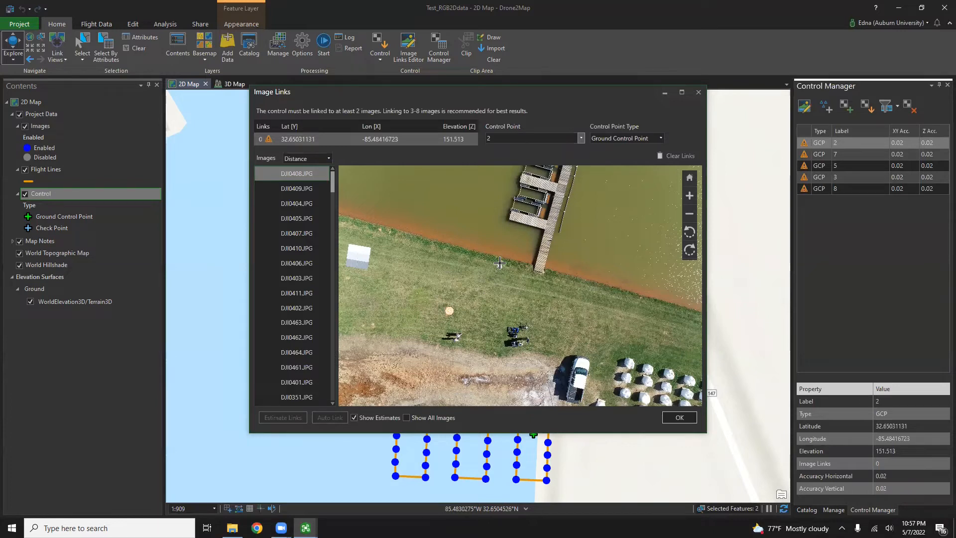
{"action": "scroll", "coordinate": [498, 272], "scroll_direction": "up", "scroll_amount": 1}
{"action": "scroll", "coordinate": [497, 272], "scroll_direction": "up", "scroll_amount": 4}
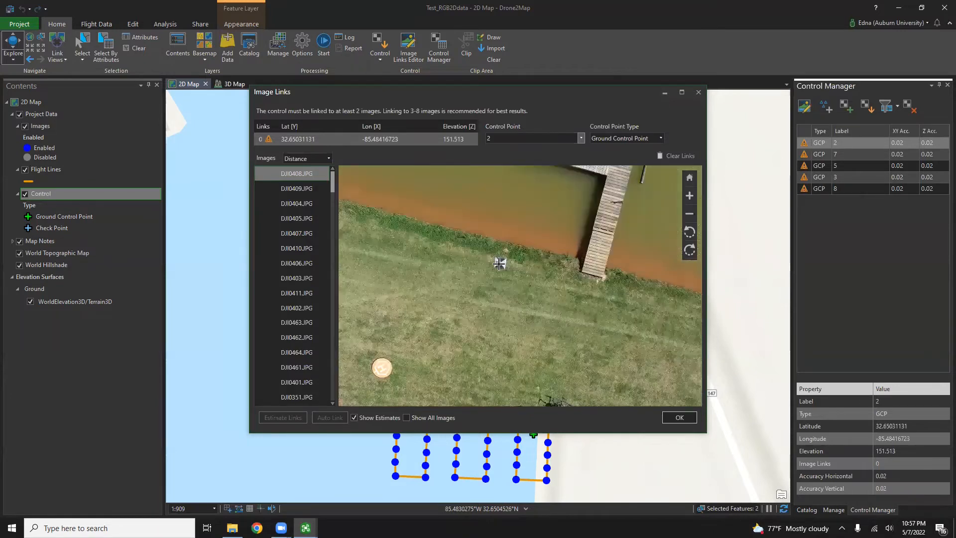
{"action": "scroll", "coordinate": [497, 256], "scroll_direction": "up", "scroll_amount": 4}
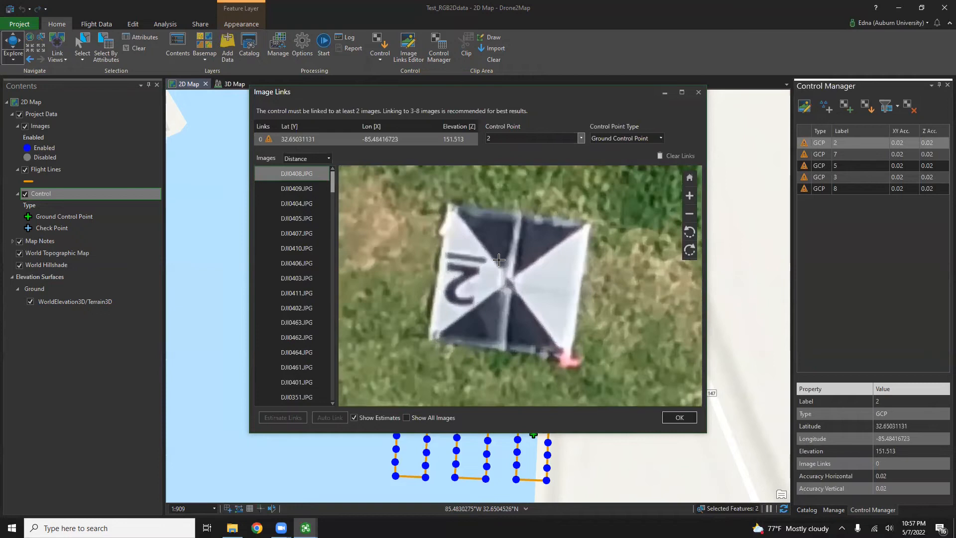
{"action": "scroll", "coordinate": [506, 277], "scroll_direction": "up", "scroll_amount": 1}
{"action": "scroll", "coordinate": [510, 281], "scroll_direction": "down", "scroll_amount": 1}
{"action": "left_click", "coordinate": [514, 288]}
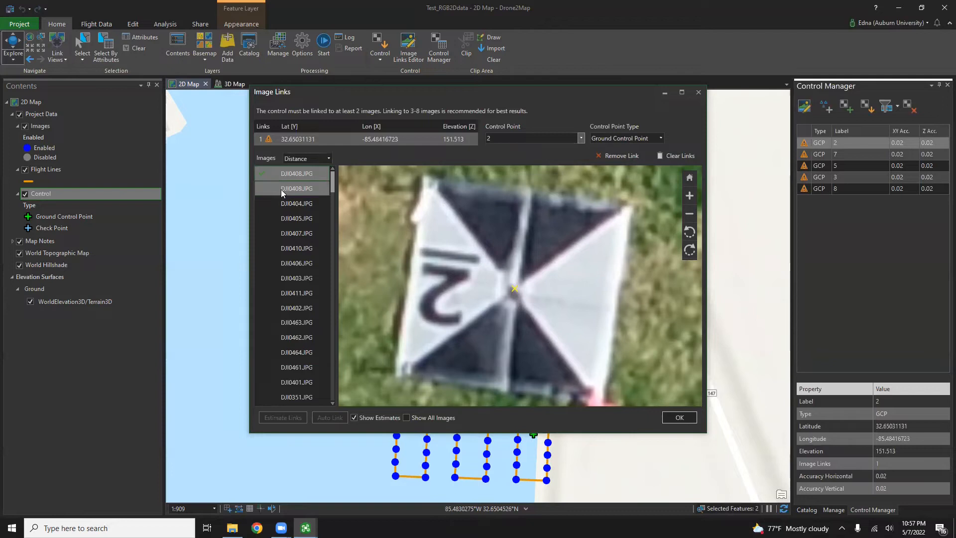
{"action": "left_click", "coordinate": [316, 193]}
{"action": "scroll", "coordinate": [427, 376], "scroll_direction": "up", "scroll_amount": 5}
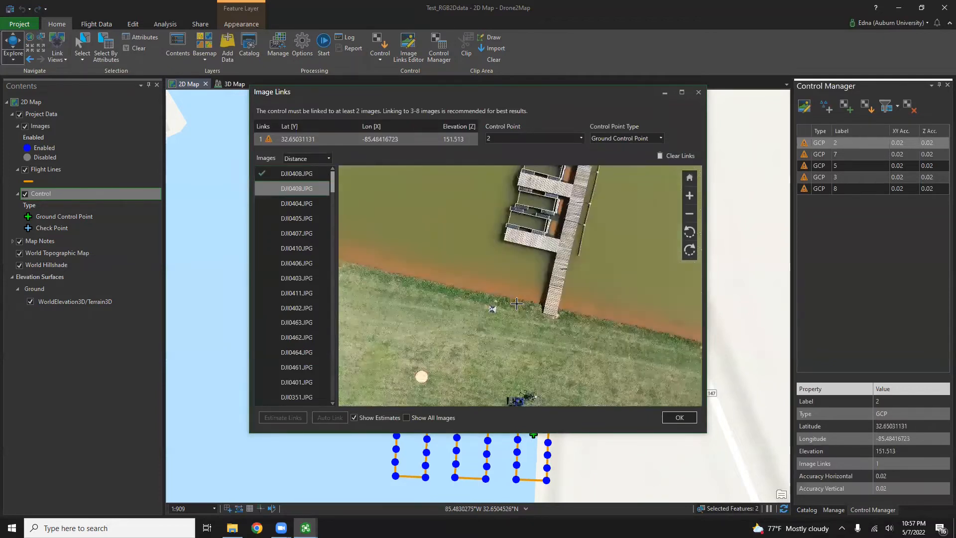
{"action": "scroll", "coordinate": [456, 316], "scroll_direction": "up", "scroll_amount": 4}
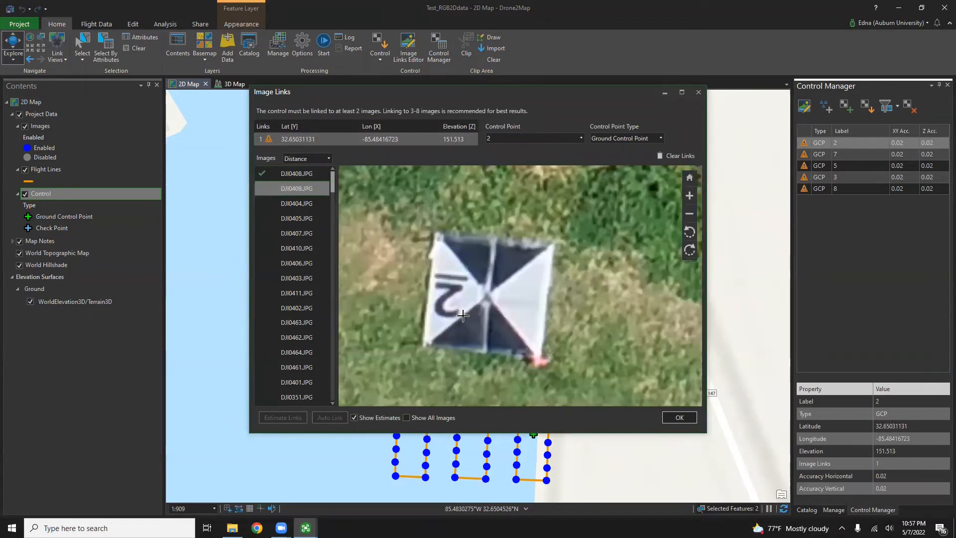
{"action": "left_click_drag", "start_coordinate": [462, 299], "coordinate": [512, 287]}
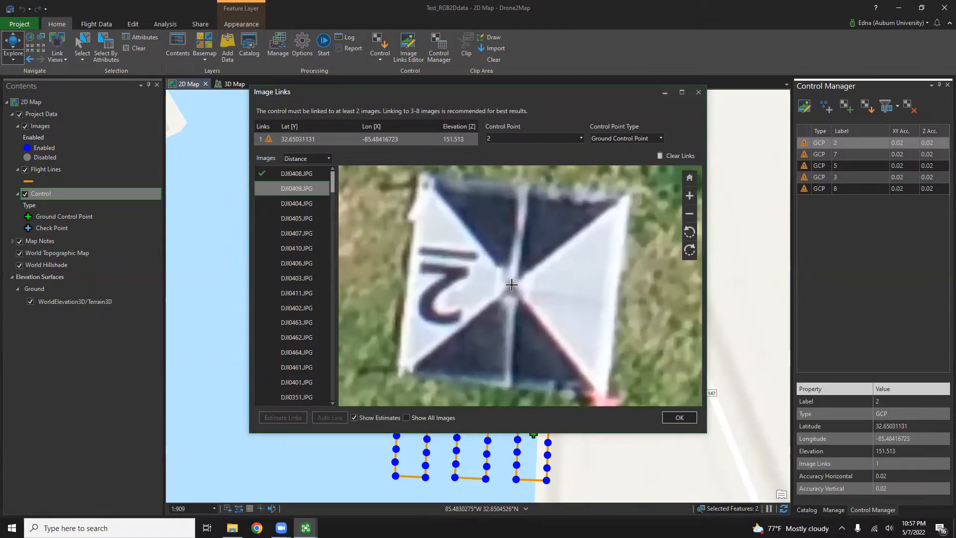
{"action": "left_click", "coordinate": [513, 285]}
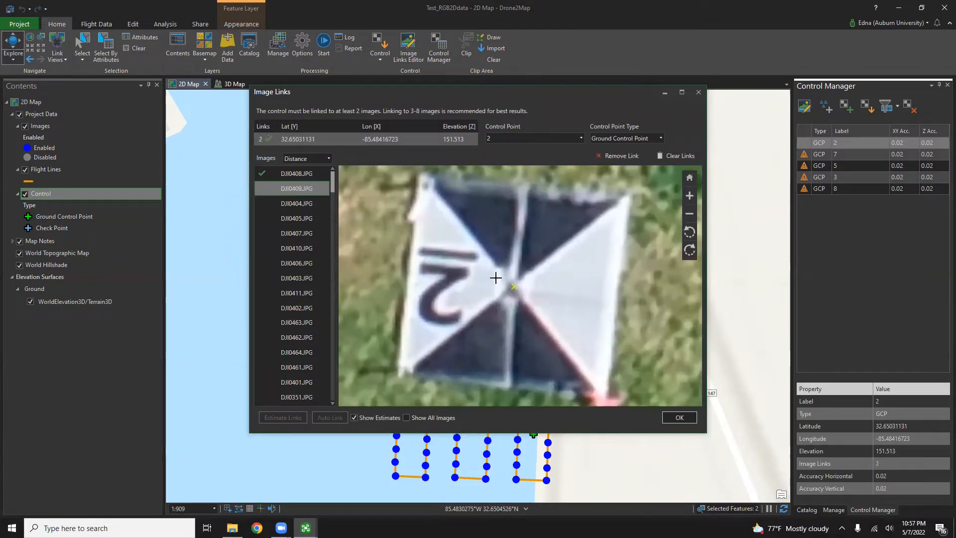
Step: Link the GCP 2 target centre in DJI0404, DJI0405 and DJI0407, refining the last link
{"action": "left_click", "coordinate": [298, 203]}
{"action": "scroll", "coordinate": [450, 245], "scroll_direction": "up", "scroll_amount": 5}
{"action": "scroll", "coordinate": [473, 249], "scroll_direction": "up", "scroll_amount": 5}
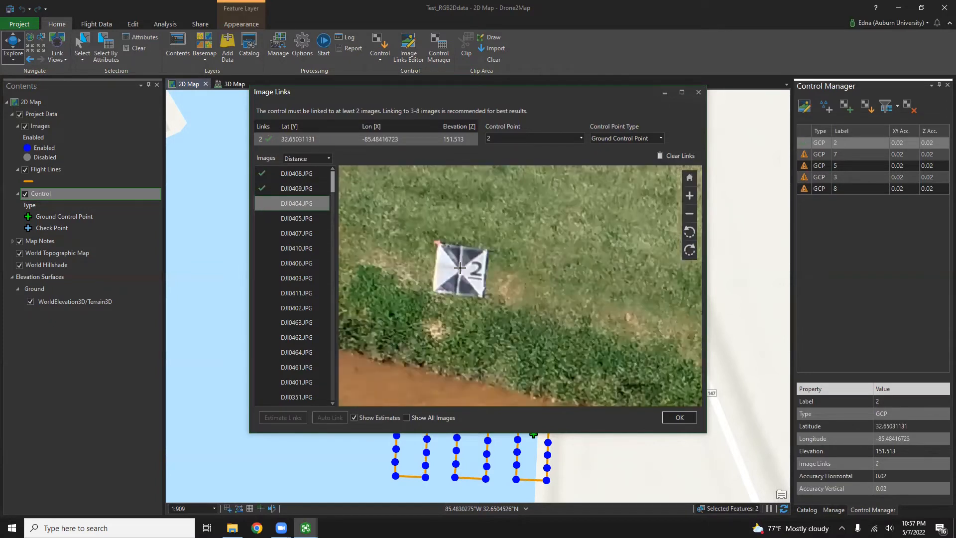
{"action": "scroll", "coordinate": [444, 254], "scroll_direction": "up", "scroll_amount": 1}
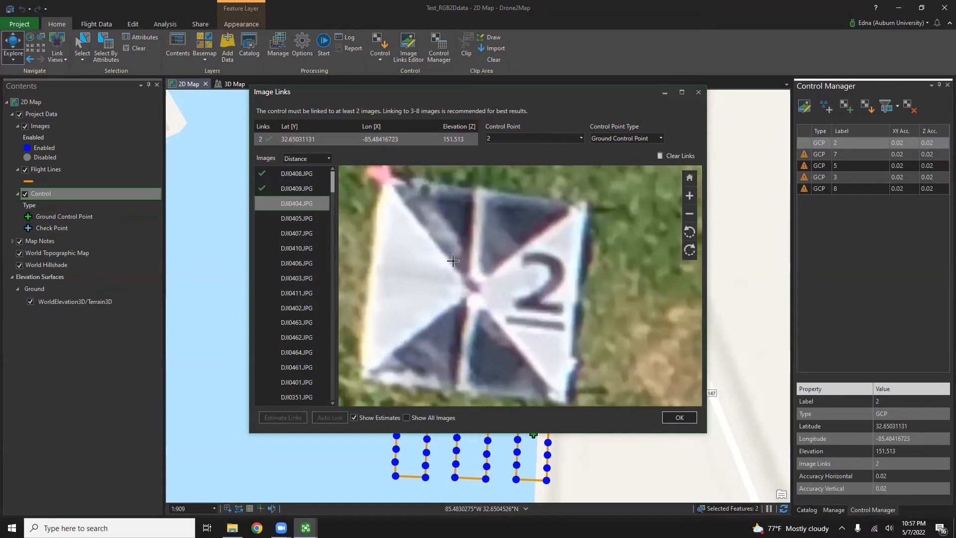
{"action": "left_click", "coordinate": [472, 290]}
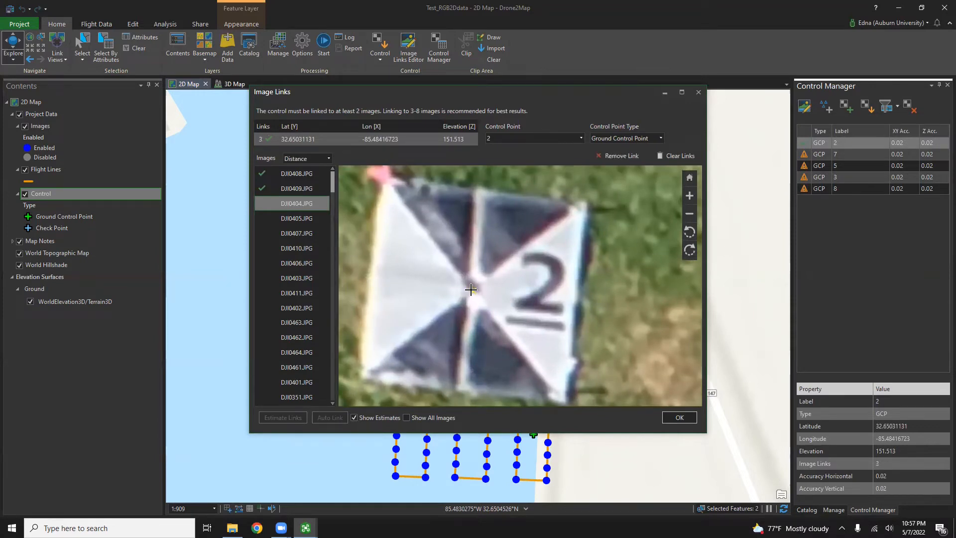
{"action": "left_click", "coordinate": [298, 219]}
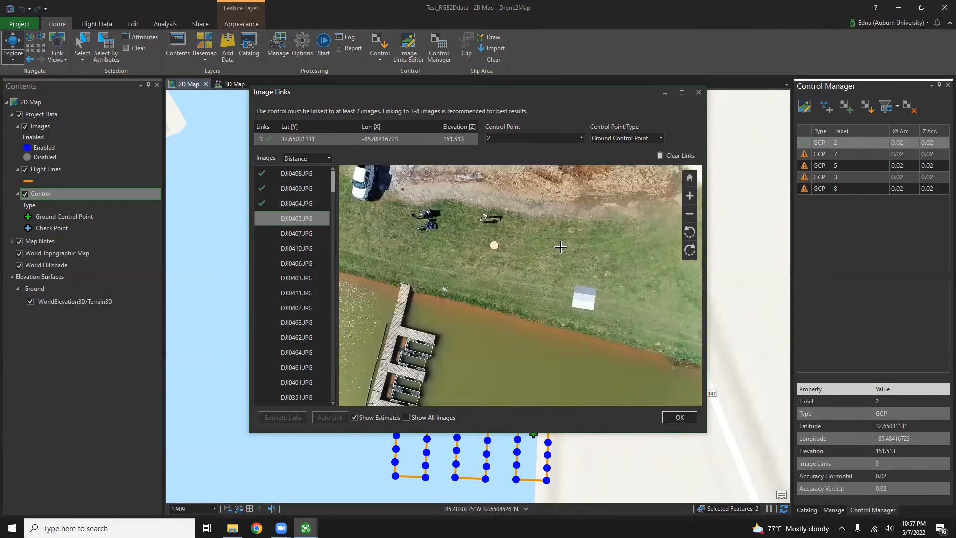
{"action": "scroll", "coordinate": [566, 274], "scroll_direction": "up", "scroll_amount": 2}
{"action": "scroll", "coordinate": [398, 299], "scroll_direction": "up", "scroll_amount": 4}
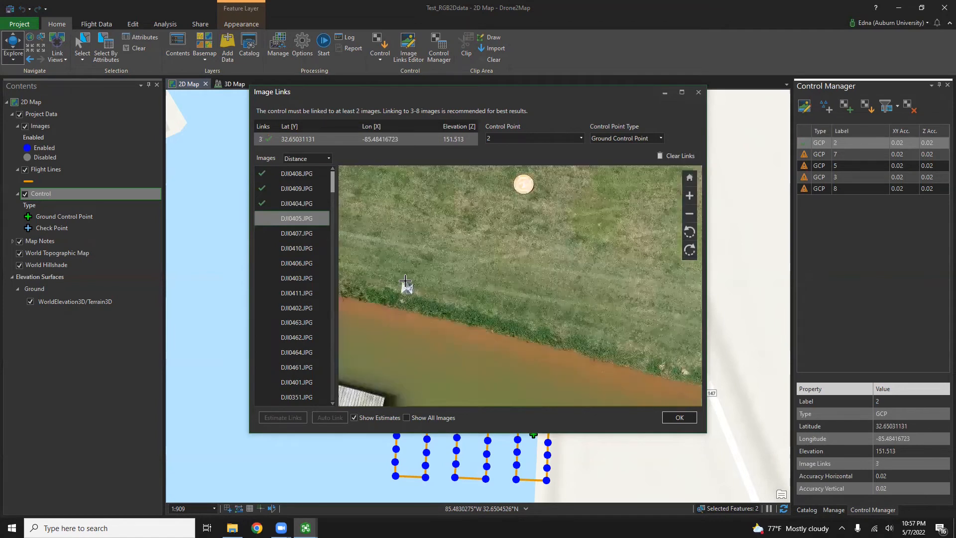
{"action": "scroll", "coordinate": [402, 304], "scroll_direction": "up", "scroll_amount": 5}
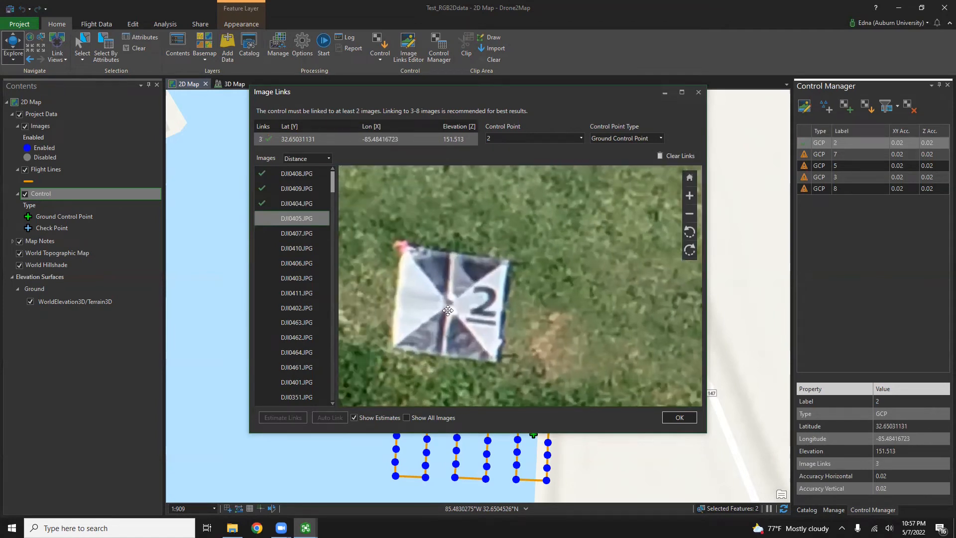
{"action": "left_click_drag", "start_coordinate": [450, 303], "coordinate": [501, 303]}
{"action": "scroll", "coordinate": [500, 295], "scroll_direction": "up", "scroll_amount": 2}
{"action": "left_click", "coordinate": [500, 291]}
{"action": "left_click", "coordinate": [301, 234]}
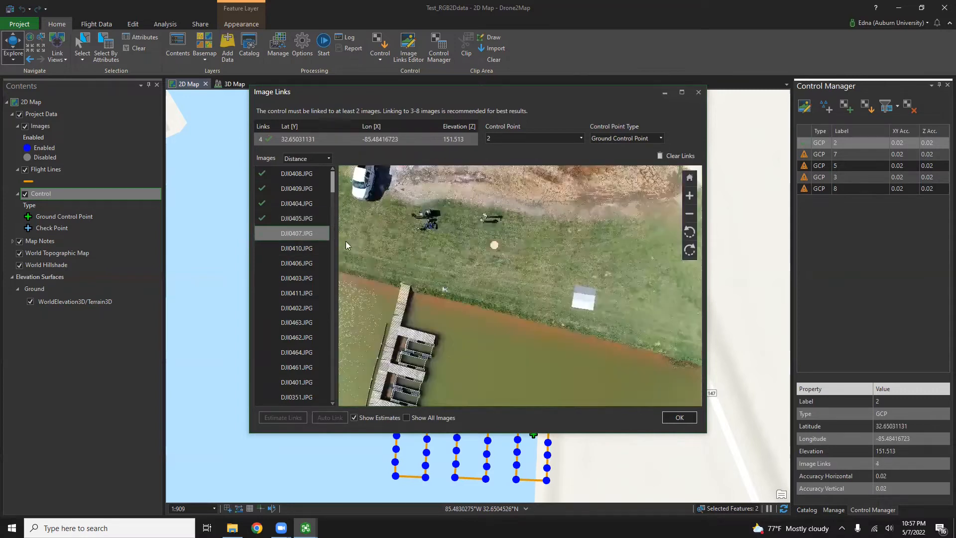
{"action": "scroll", "coordinate": [504, 225], "scroll_direction": "up", "scroll_amount": 4}
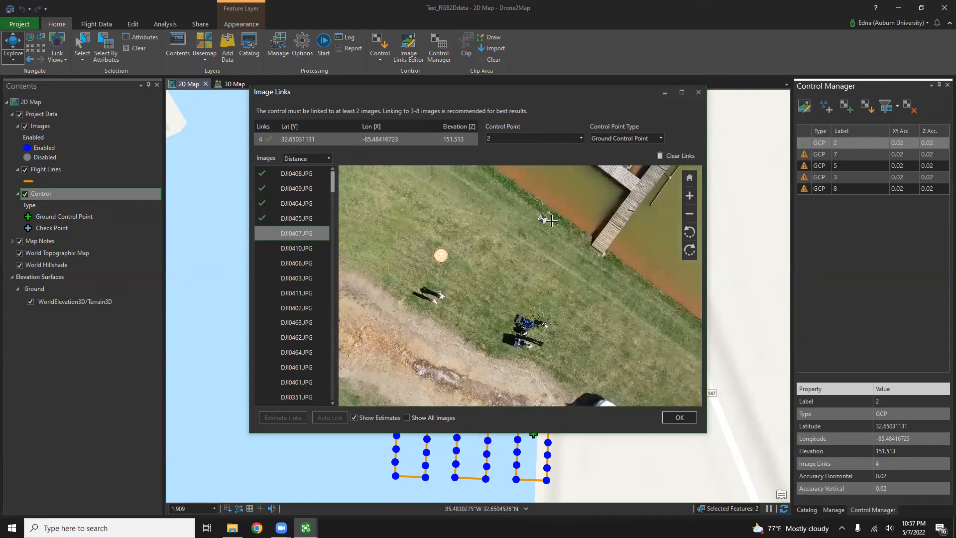
{"action": "scroll", "coordinate": [489, 224], "scroll_direction": "up", "scroll_amount": 5}
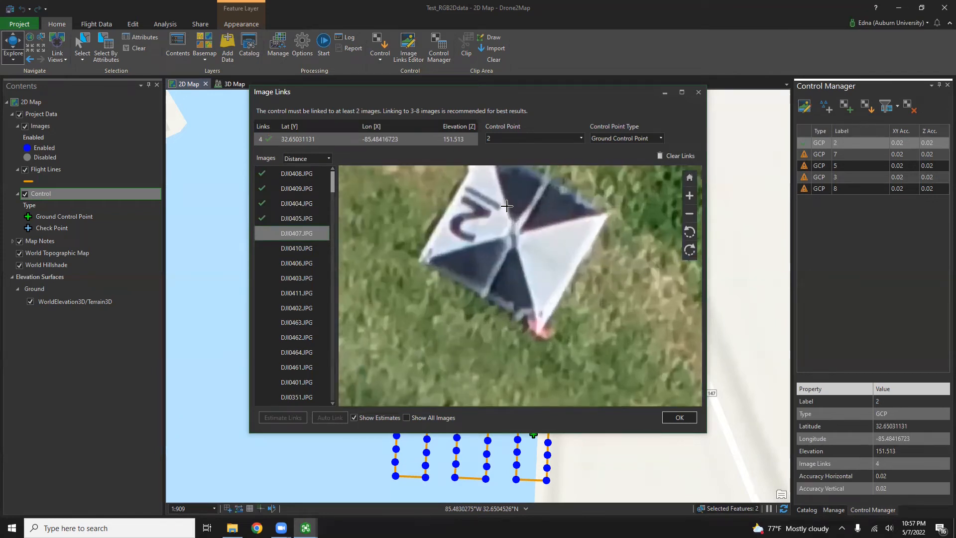
{"action": "left_click", "coordinate": [520, 266]}
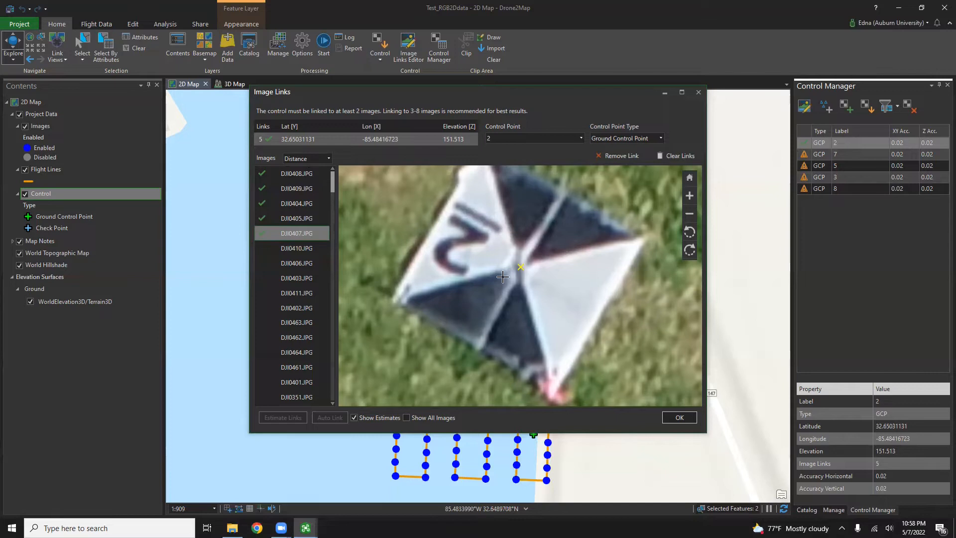
{"action": "left_click", "coordinate": [517, 263]}
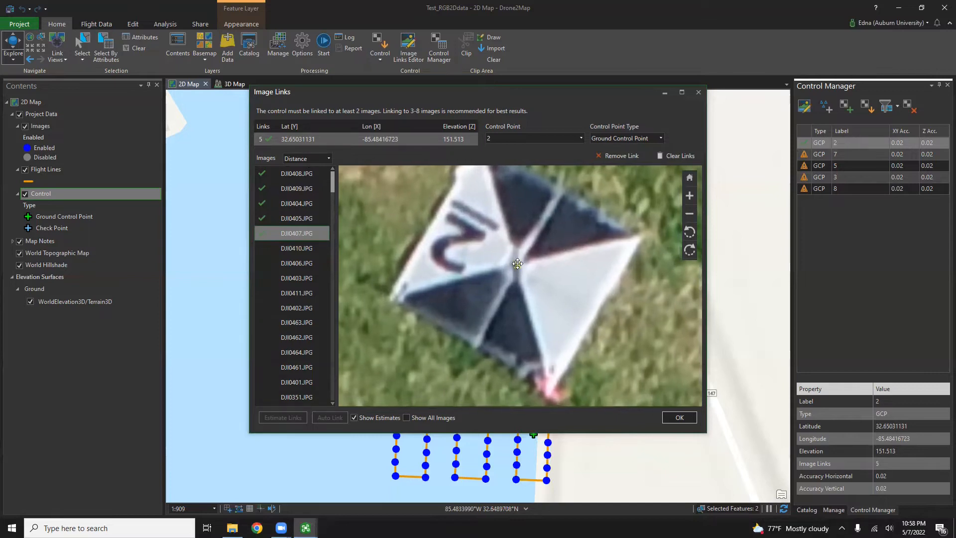
{"action": "left_click", "coordinate": [580, 138]}
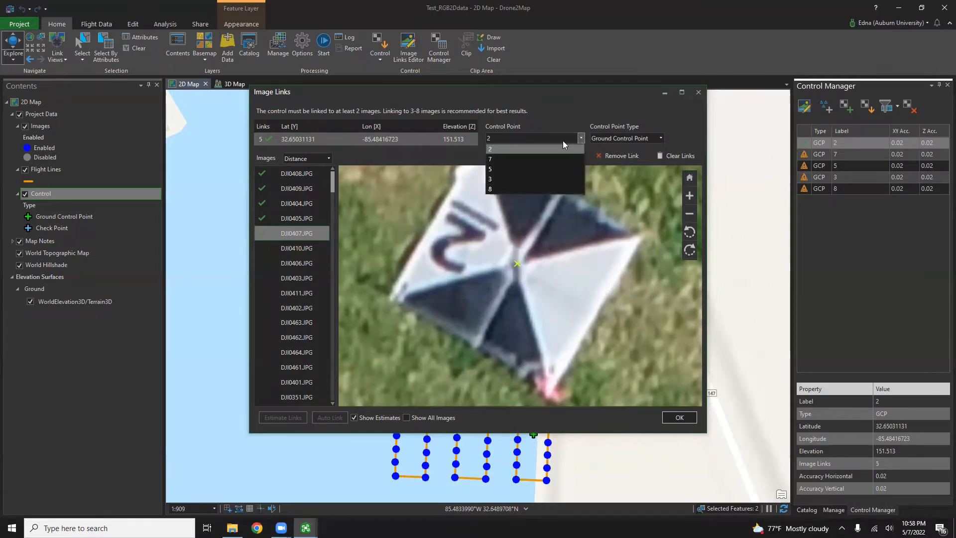
Step: Switch control points and link target centres in DJI0358, DJI0293, DJI0291, DJI0346 and DJI0347
{"action": "left_click", "coordinate": [531, 156]}
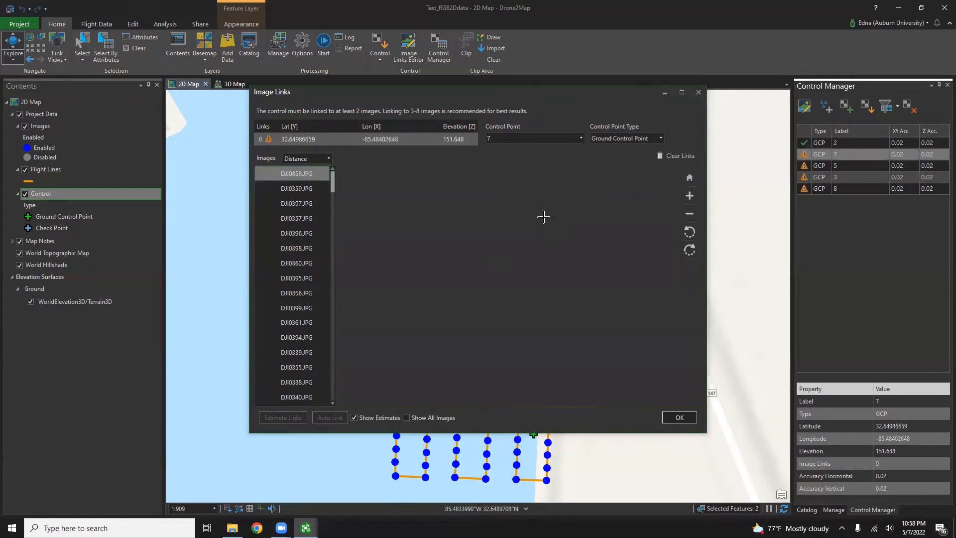
{"action": "scroll", "coordinate": [572, 289], "scroll_direction": "up", "scroll_amount": 4}
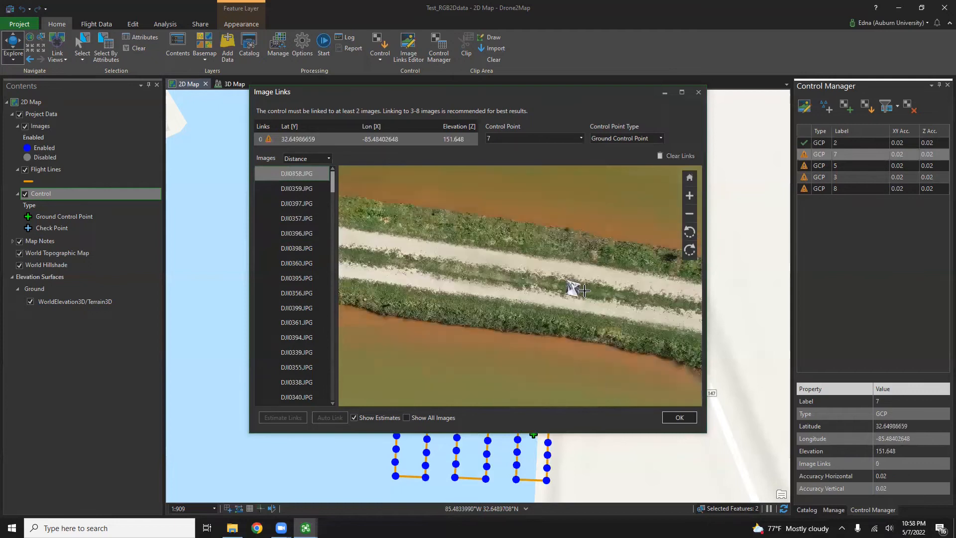
{"action": "scroll", "coordinate": [574, 289], "scroll_direction": "up", "scroll_amount": 3}
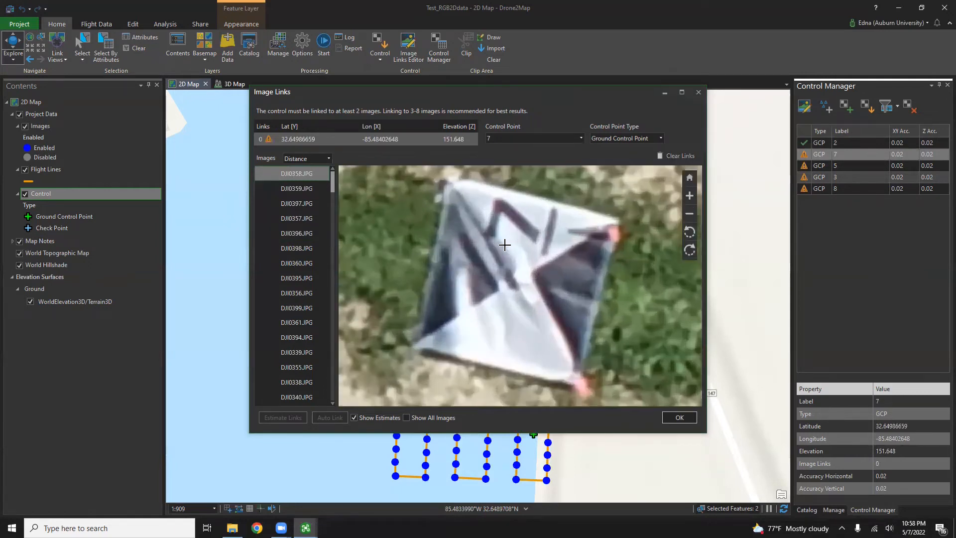
{"action": "scroll", "coordinate": [503, 243], "scroll_direction": "up", "scroll_amount": 1}
{"action": "left_click", "coordinate": [523, 281]}
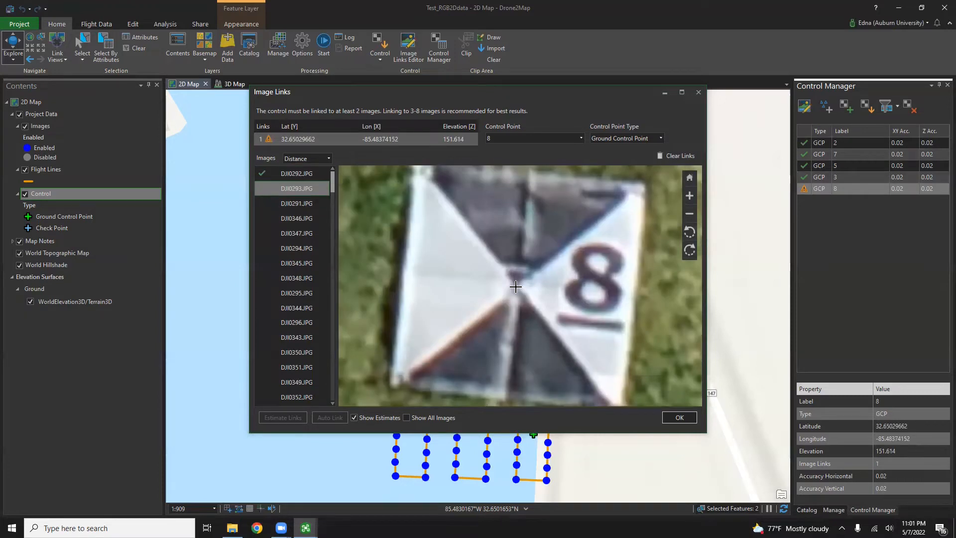
{"action": "left_click", "coordinate": [515, 286]}
{"action": "left_click", "coordinate": [307, 202]}
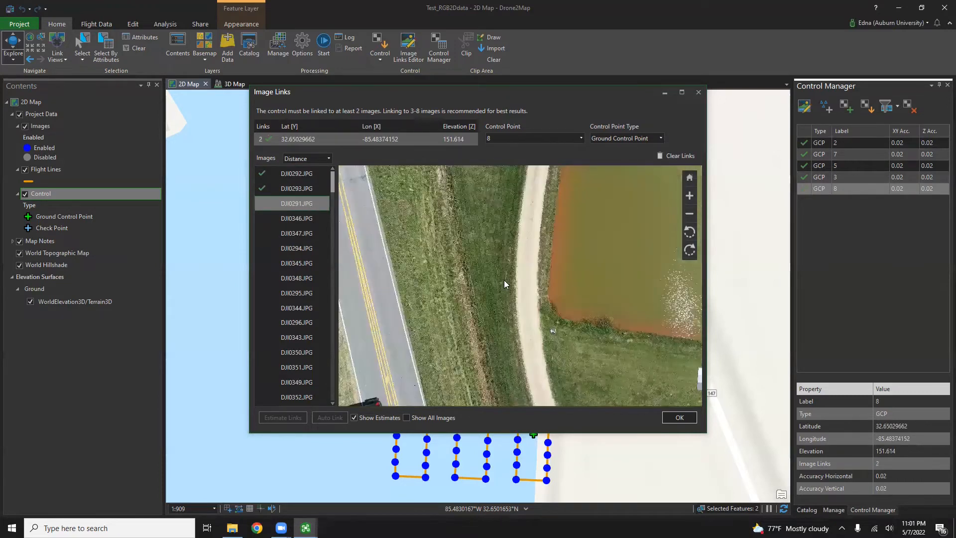
{"action": "scroll", "coordinate": [565, 288], "scroll_direction": "up", "scroll_amount": 3}
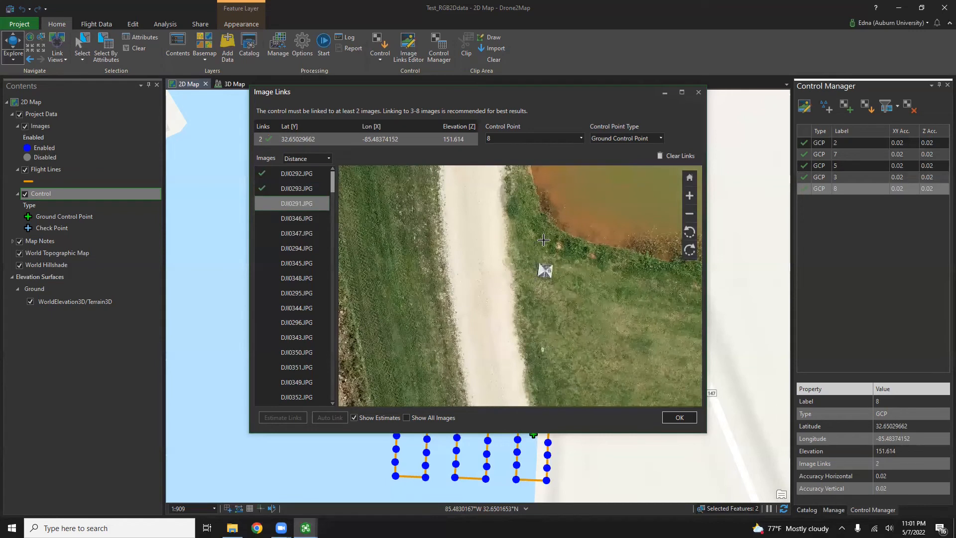
{"action": "scroll", "coordinate": [543, 240], "scroll_direction": "up", "scroll_amount": 5}
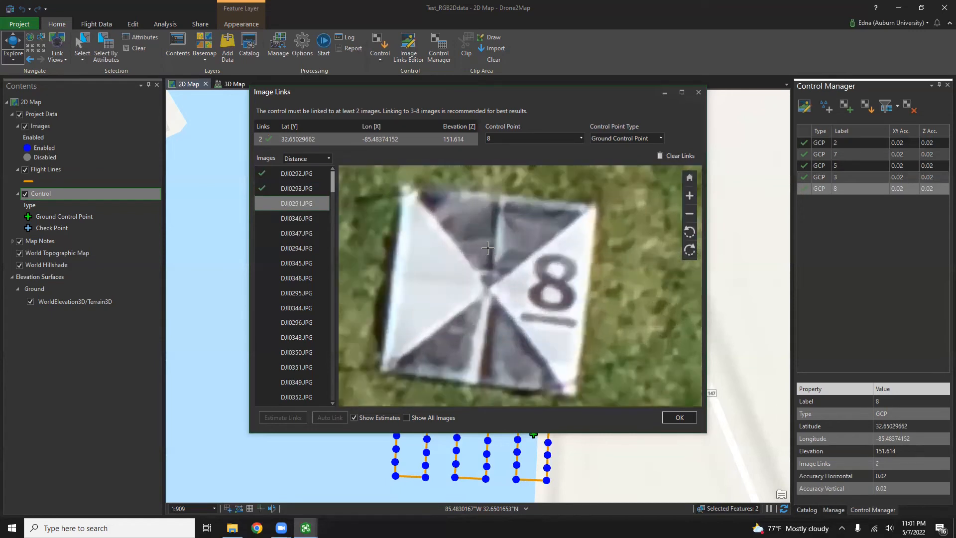
{"action": "scroll", "coordinate": [500, 278], "scroll_direction": "up", "scroll_amount": 2}
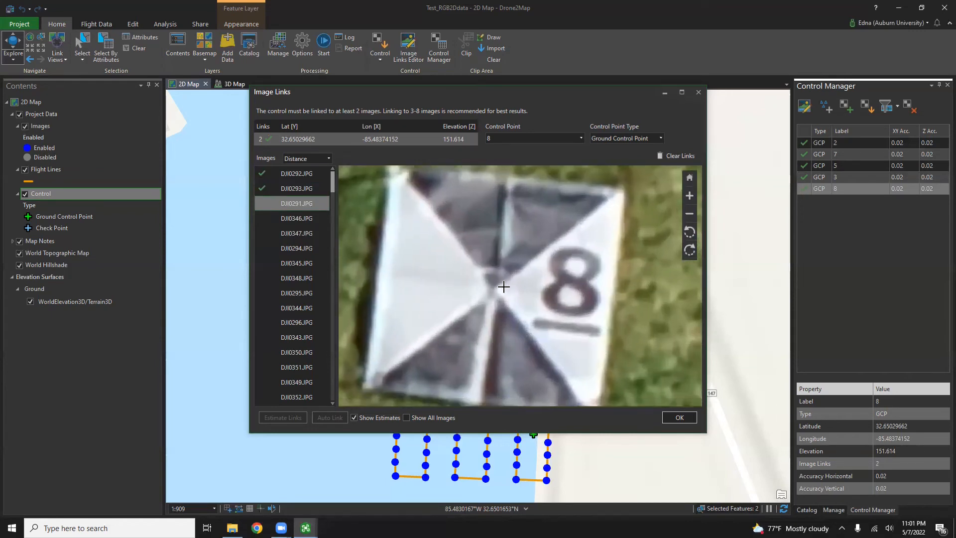
{"action": "left_click", "coordinate": [497, 287]}
{"action": "left_click", "coordinate": [300, 217]}
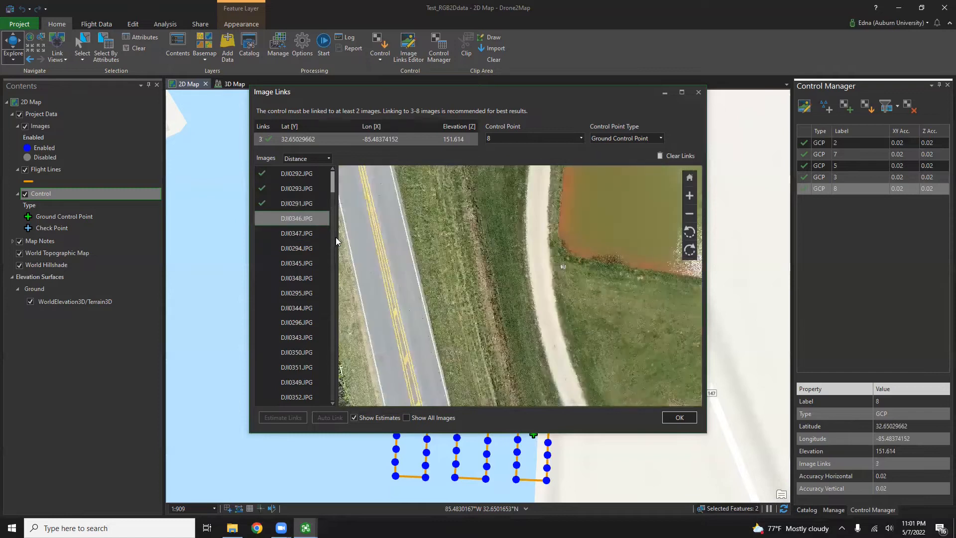
{"action": "scroll", "coordinate": [558, 267], "scroll_direction": "up", "scroll_amount": 4}
{"action": "scroll", "coordinate": [546, 253], "scroll_direction": "up", "scroll_amount": 3}
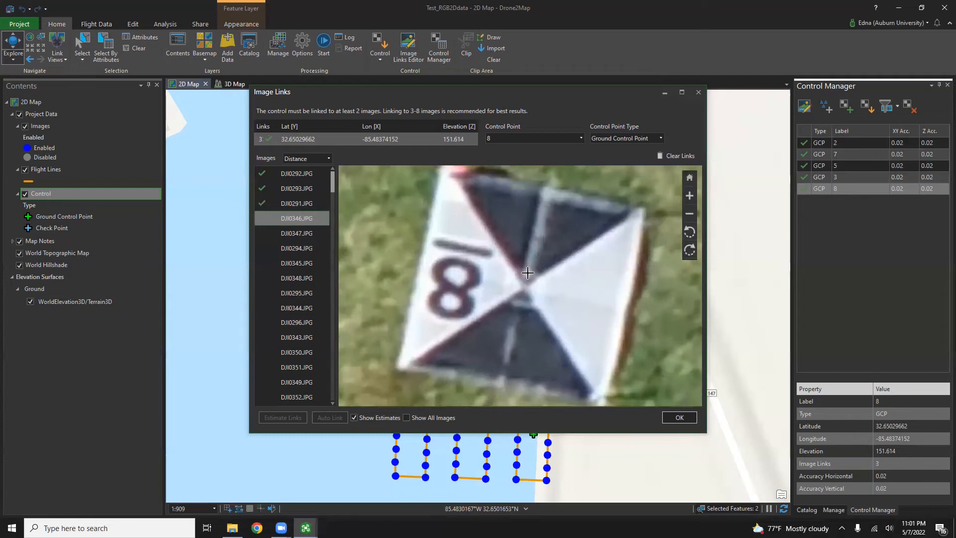
{"action": "left_click", "coordinate": [525, 287]}
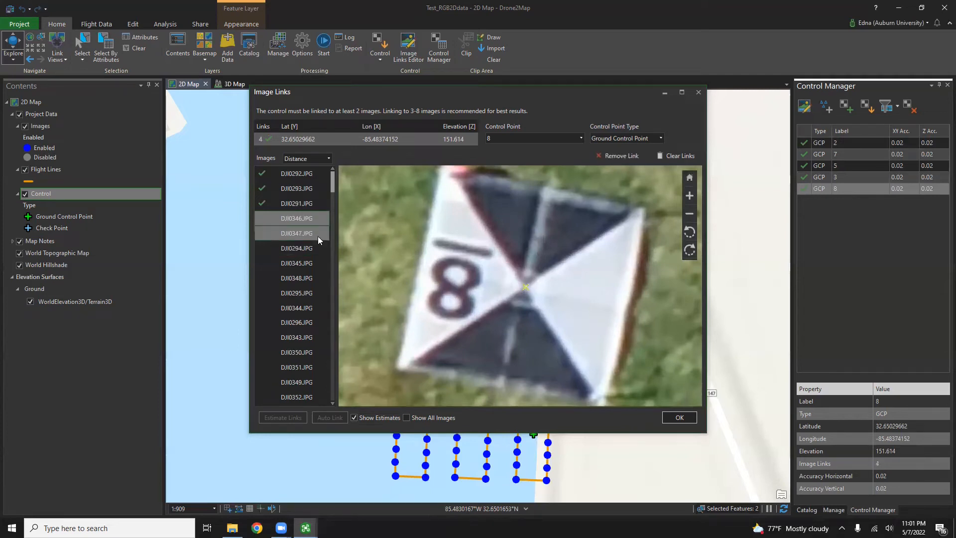
{"action": "left_click", "coordinate": [318, 234]}
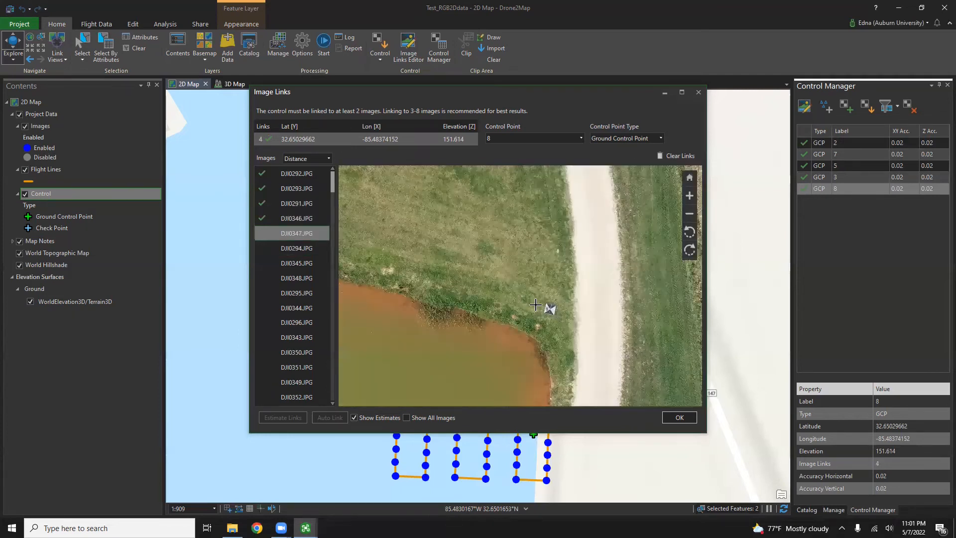
{"action": "scroll", "coordinate": [532, 304], "scroll_direction": "up", "scroll_amount": 4}
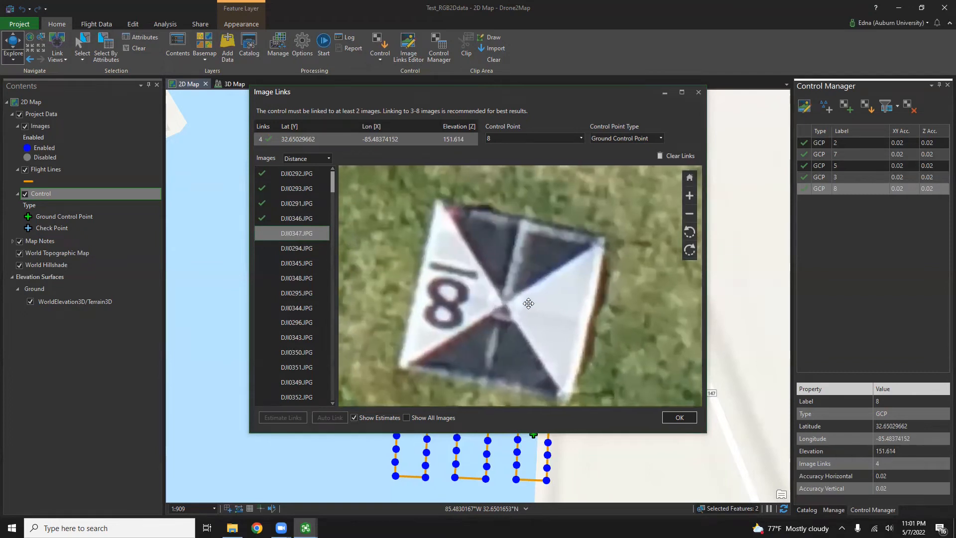
{"action": "scroll", "coordinate": [528, 303], "scroll_direction": "up", "scroll_amount": 1}
{"action": "left_click", "coordinate": [504, 300]}
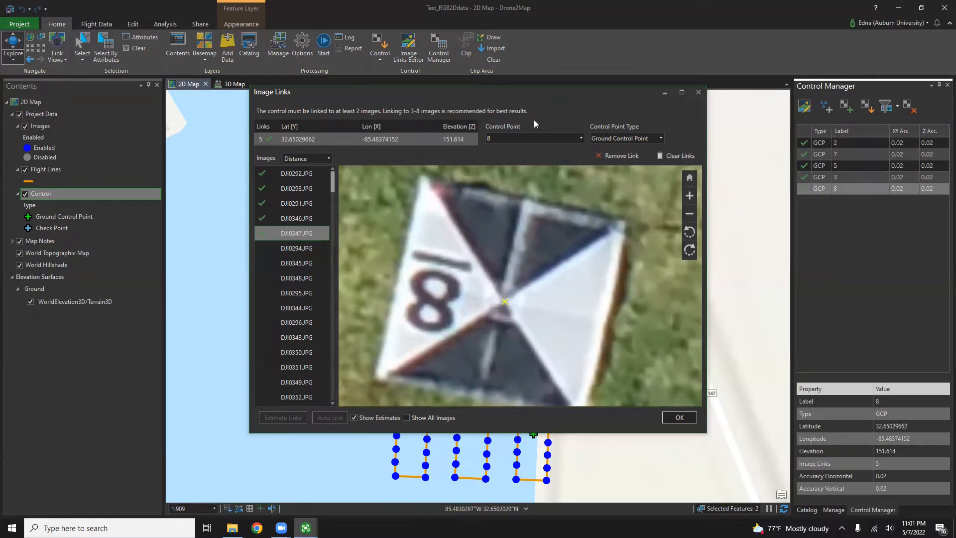
Step: Review the image links for control points 2, 7, 5 and 3, then close Image Links
{"action": "left_click", "coordinate": [503, 140]}
{"action": "left_click", "coordinate": [506, 153]}
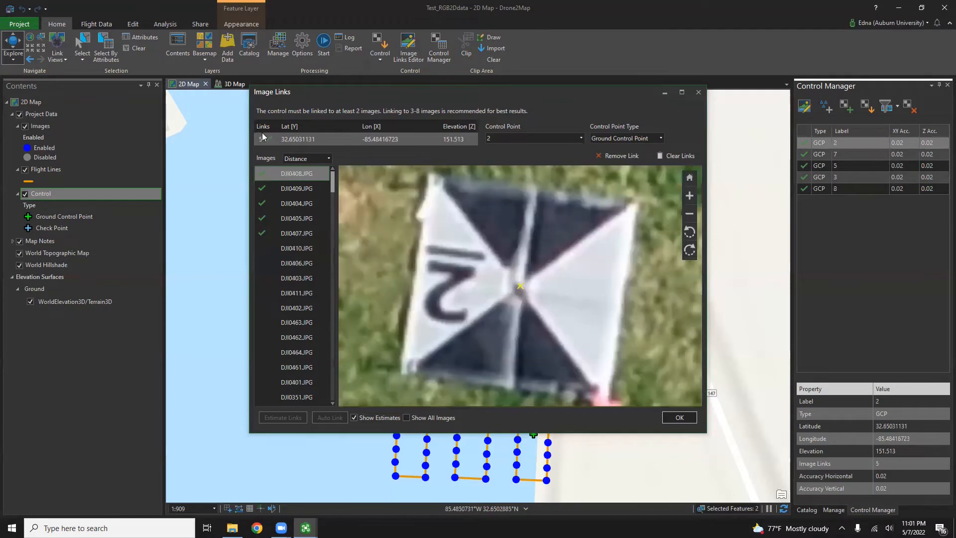
{"action": "left_click", "coordinate": [501, 141]}
{"action": "left_click", "coordinate": [498, 160]}
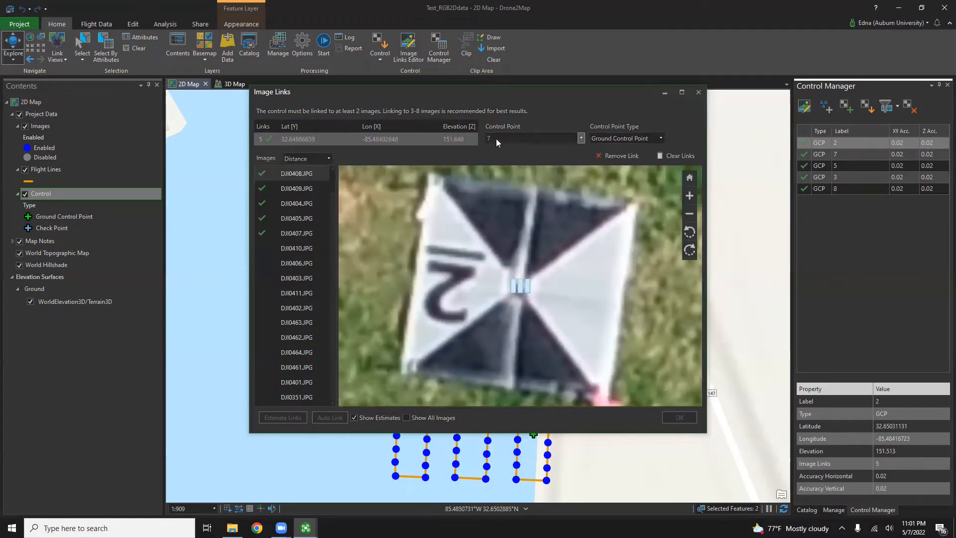
{"action": "left_click", "coordinate": [495, 139]}
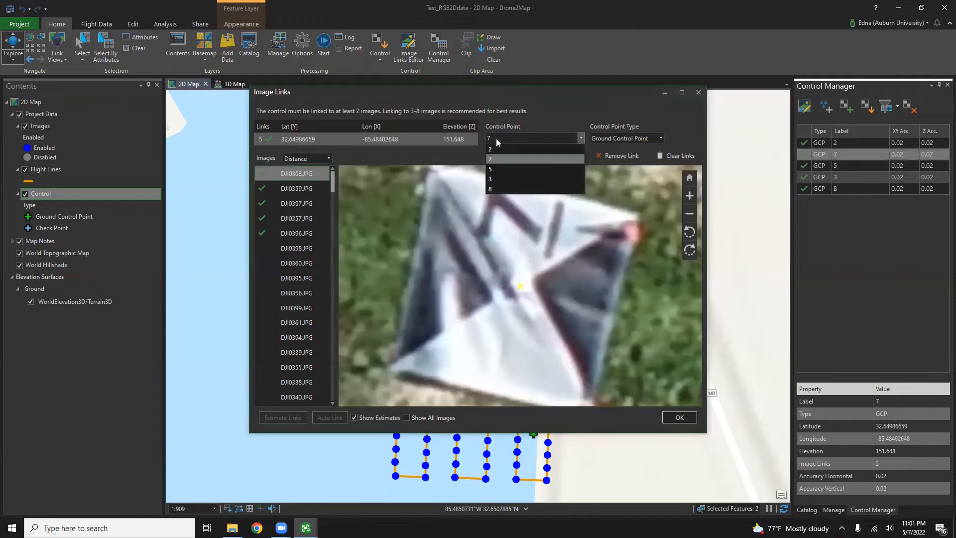
{"action": "left_click", "coordinate": [490, 170]}
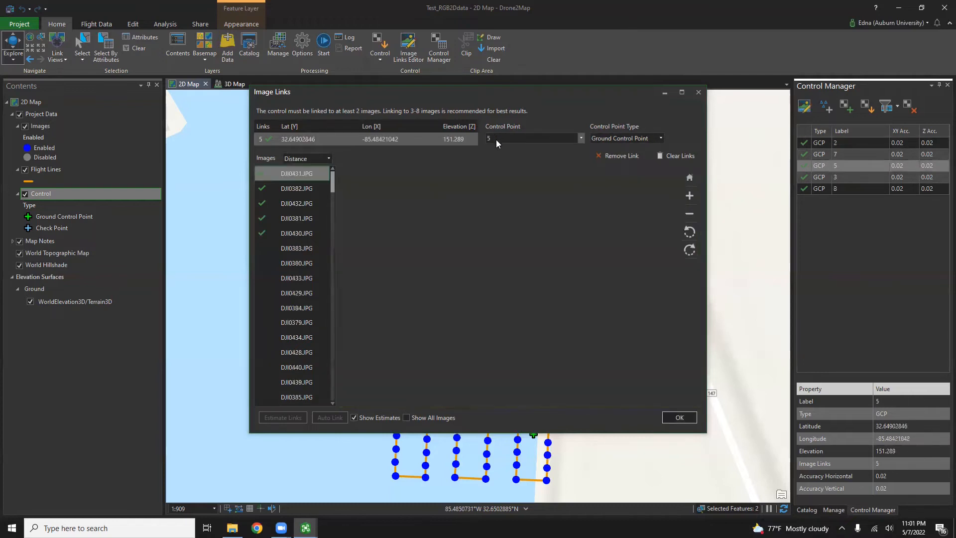
{"action": "left_click", "coordinate": [495, 140]}
{"action": "left_click", "coordinate": [503, 180]}
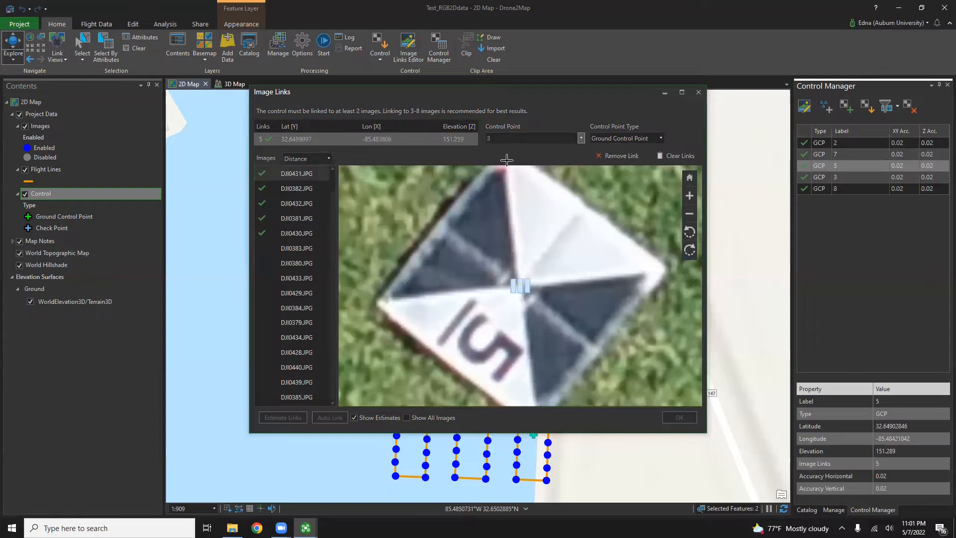
{"action": "left_click", "coordinate": [516, 138]}
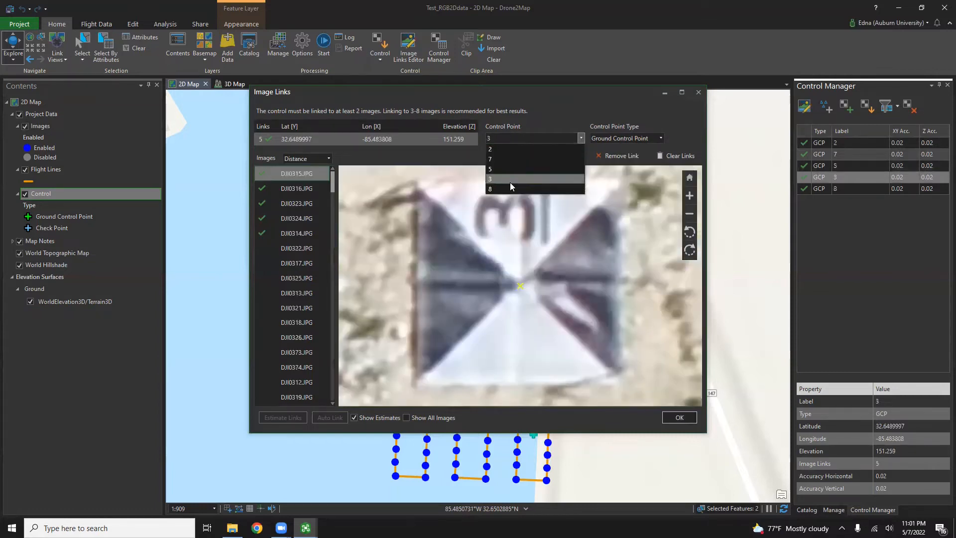
{"action": "left_click", "coordinate": [687, 415]}
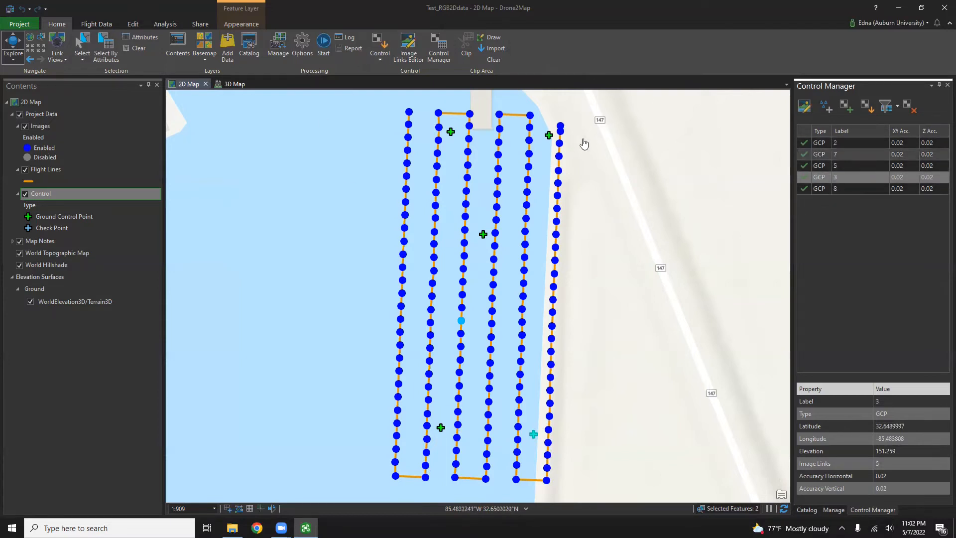
Step: Review the Initial processing options: keypoint image scale and Aerial Grid or Corridor pair matching
{"action": "left_click", "coordinate": [307, 52]}
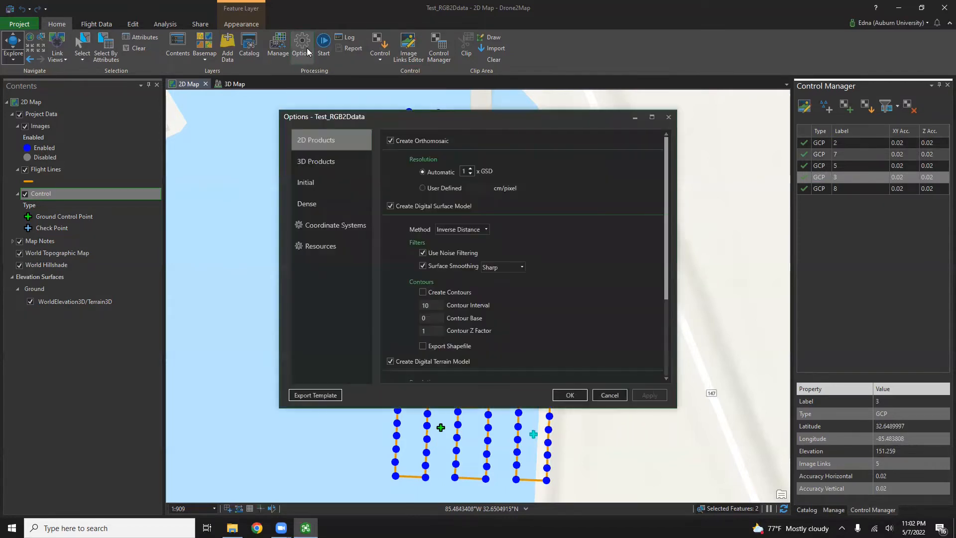
{"action": "left_click", "coordinate": [305, 183]}
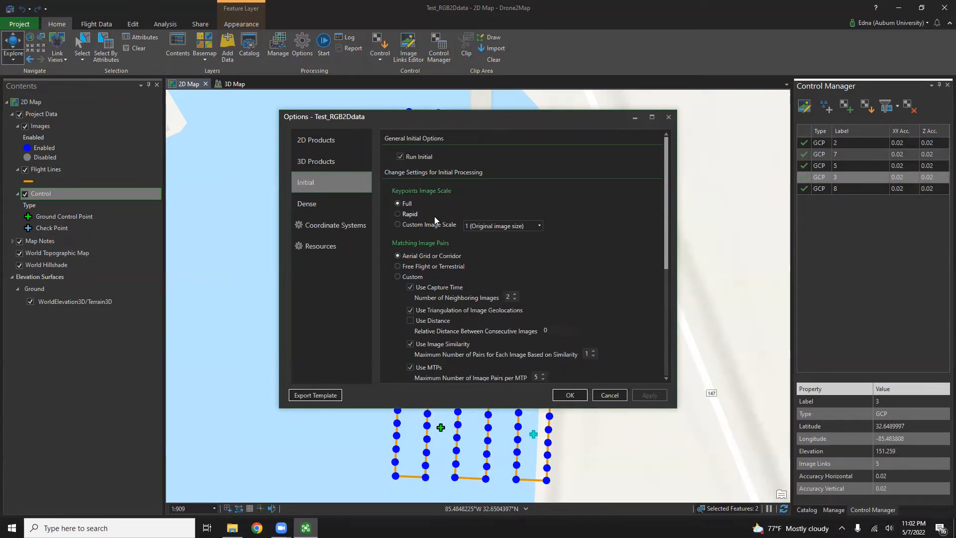
{"action": "scroll", "coordinate": [423, 248], "scroll_direction": "down", "scroll_amount": 1}
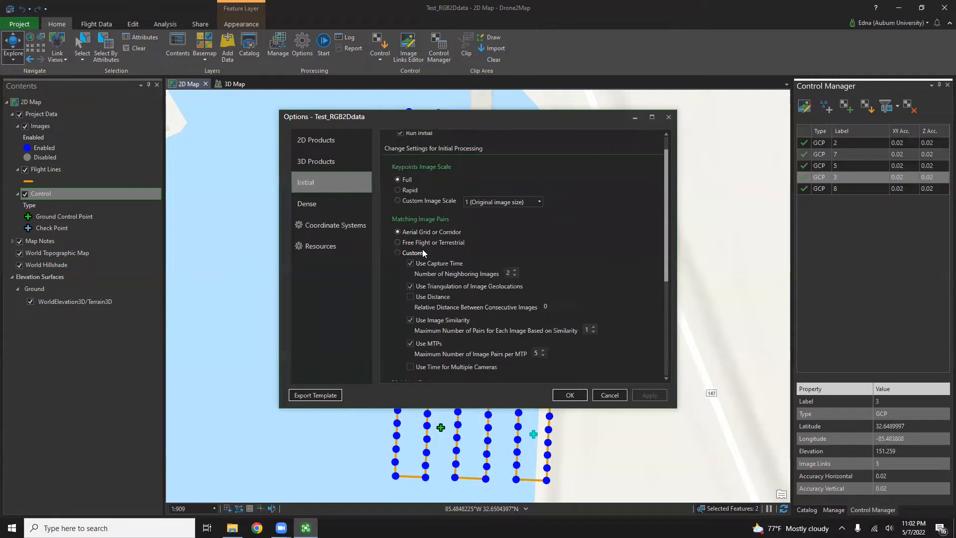
{"action": "scroll", "coordinate": [423, 249], "scroll_direction": "down", "scroll_amount": 2}
{"action": "scroll", "coordinate": [421, 250], "scroll_direction": "up", "scroll_amount": 1}
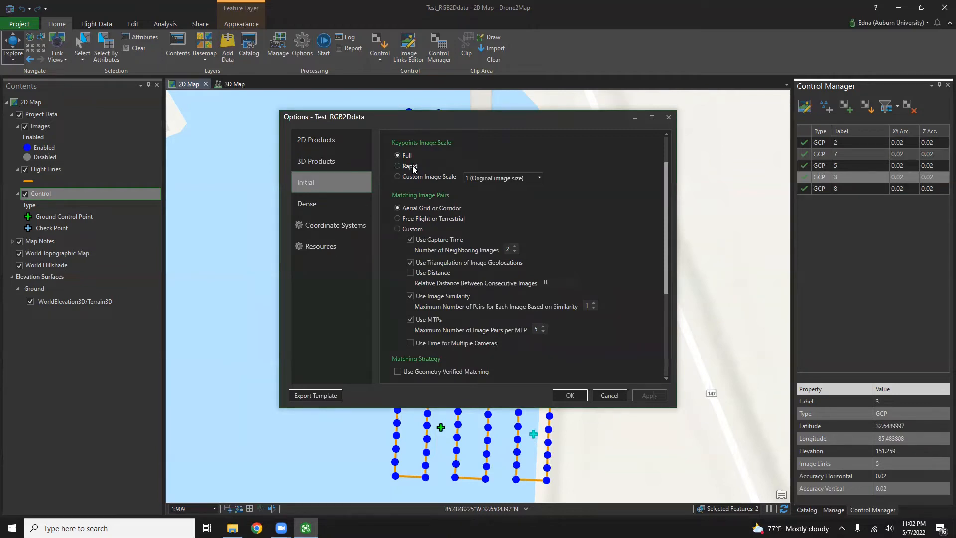
{"action": "scroll", "coordinate": [412, 168], "scroll_direction": "down", "scroll_amount": 1}
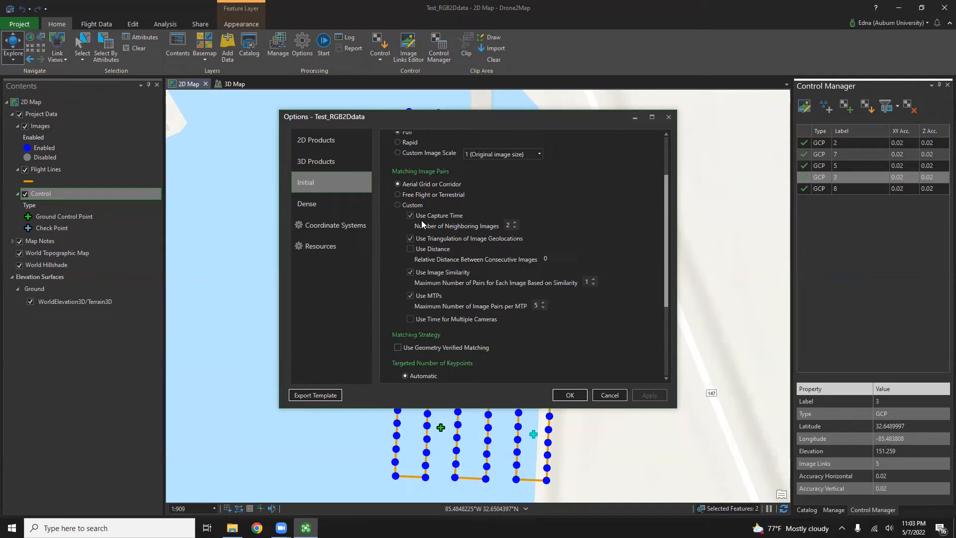
Step: Review the remaining Initial settings: Automatic targeted keypoints, Standard calibration, All internal parameters optimized
{"action": "scroll", "coordinate": [432, 249], "scroll_direction": "down", "scroll_amount": 3}
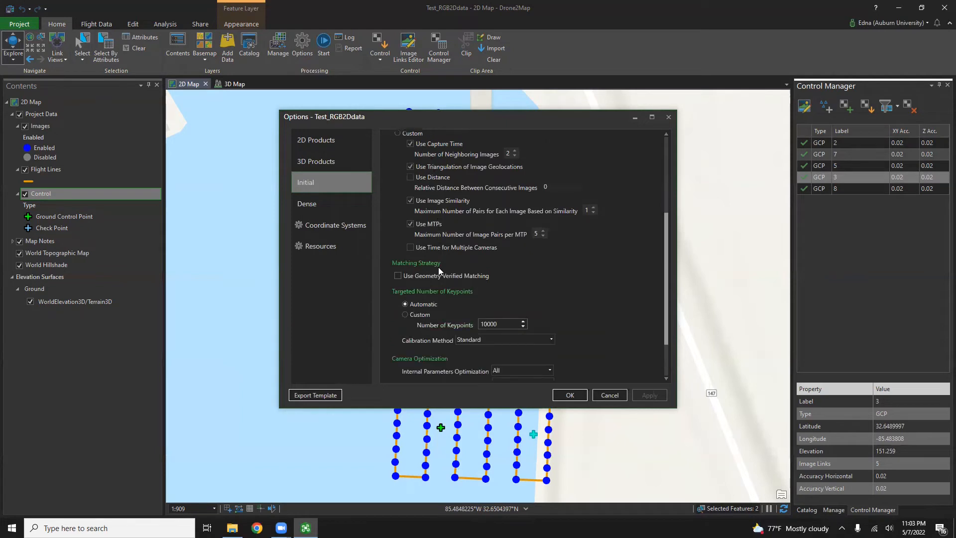
{"action": "scroll", "coordinate": [438, 271], "scroll_direction": "down", "scroll_amount": 1}
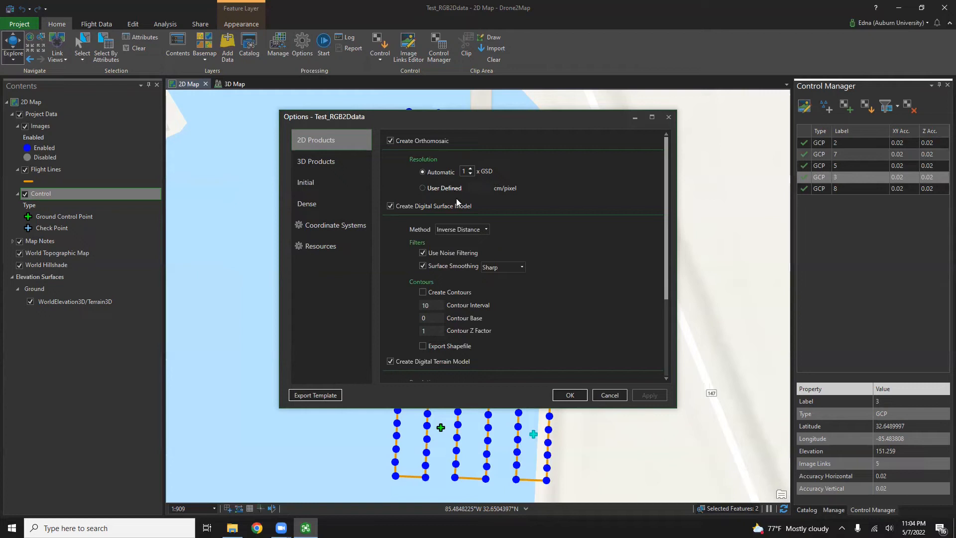
Step: Check the 2D Products outputs down to the DTM at 5 x GSD and confirm the options
{"action": "scroll", "coordinate": [454, 219], "scroll_direction": "down", "scroll_amount": 2}
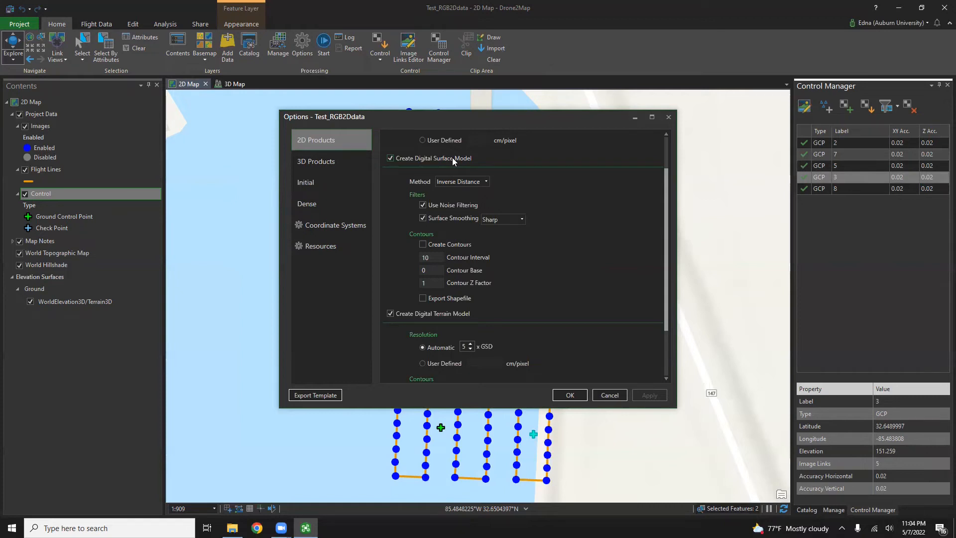
{"action": "scroll", "coordinate": [465, 244], "scroll_direction": "down", "scroll_amount": 3}
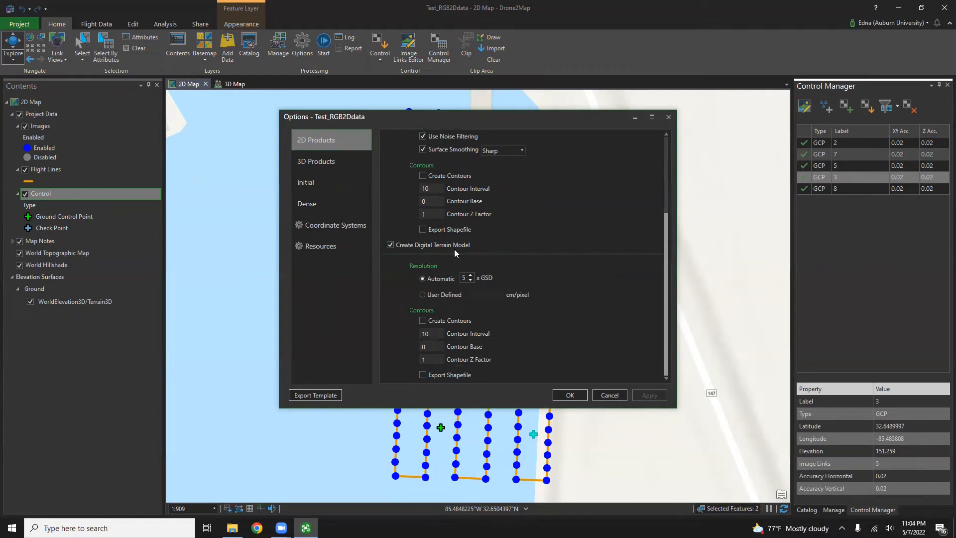
{"action": "left_click", "coordinate": [568, 396]}
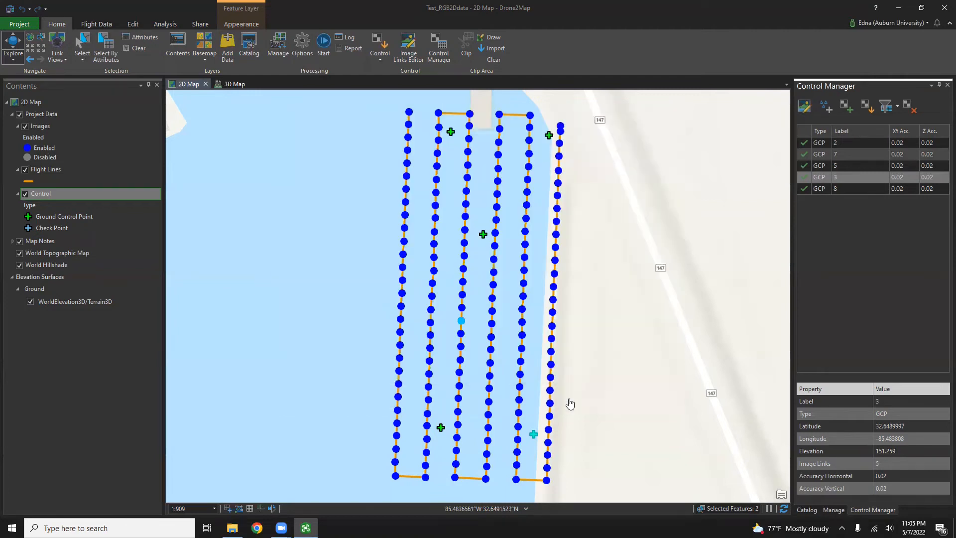
Step: Run processing for D2M_Kelly_P4P_041522 to produce the orthomosaic, DSM and DTM
{"action": "left_click", "coordinate": [330, 50]}
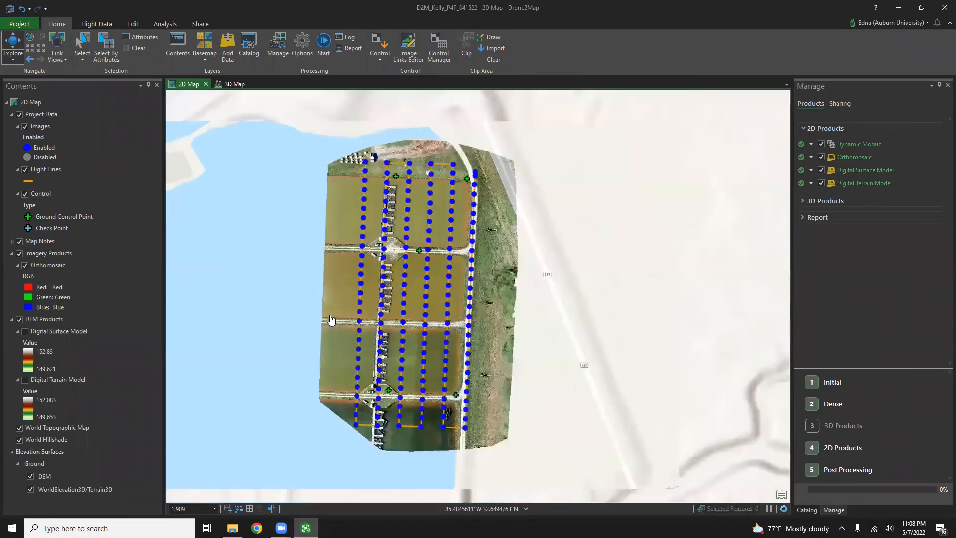
Step: Zoom out to show the full orthomosaic and bring up the Add Data dialog
{"action": "scroll", "coordinate": [330, 319], "scroll_direction": "down", "scroll_amount": 2}
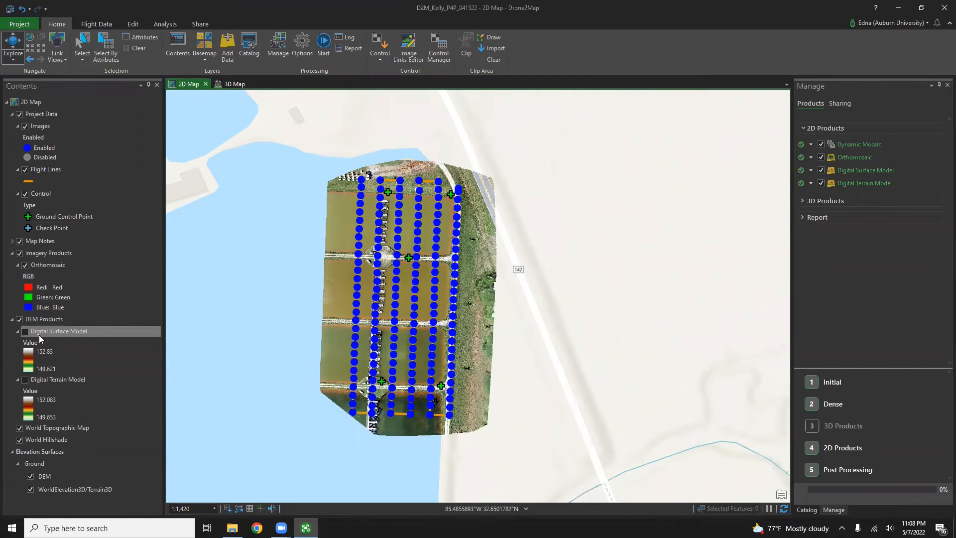
{"action": "left_click", "coordinate": [223, 53]}
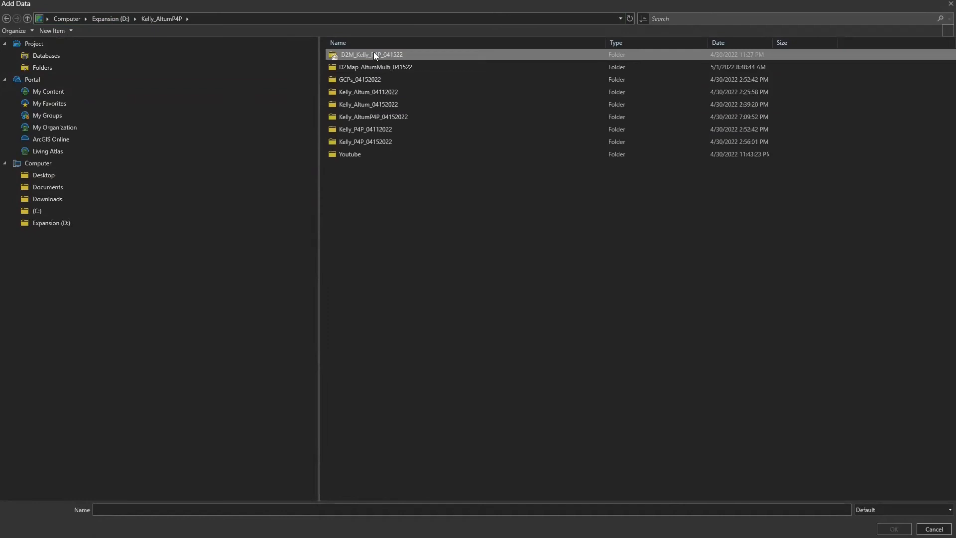
Step: Browse Products > 2D > Ortho and locate the orthomosaic raster file
{"action": "double_click", "coordinate": [375, 55]}
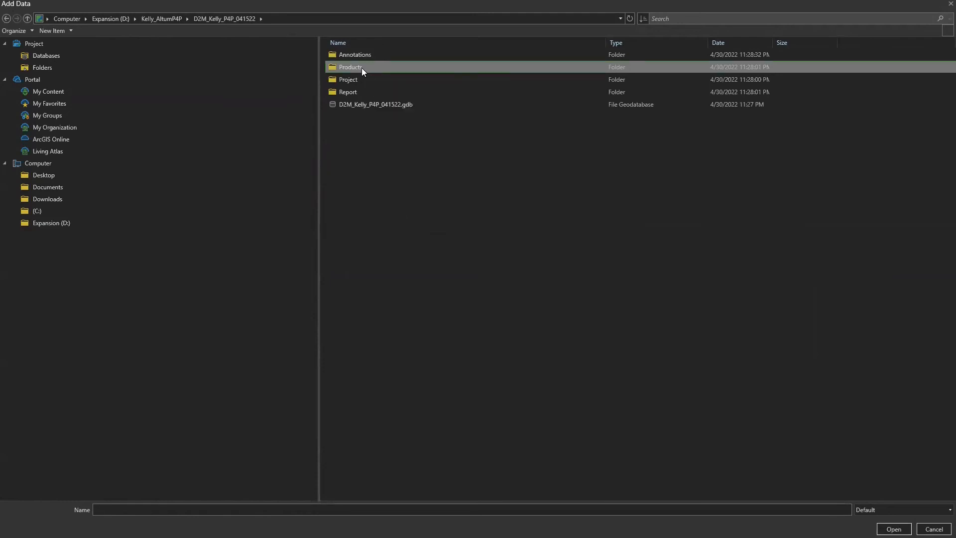
{"action": "double_click", "coordinate": [361, 68]}
{"action": "double_click", "coordinate": [356, 55]}
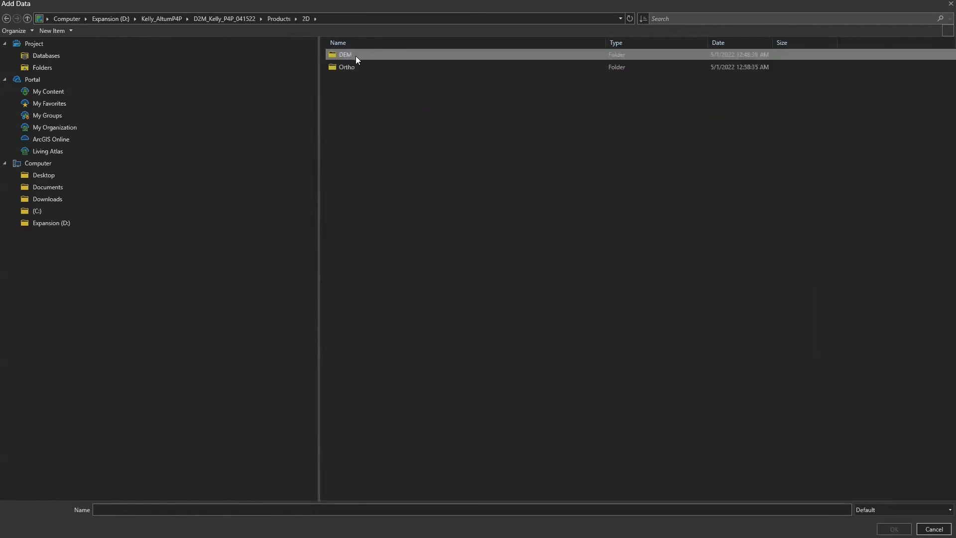
{"action": "double_click", "coordinate": [358, 69]}
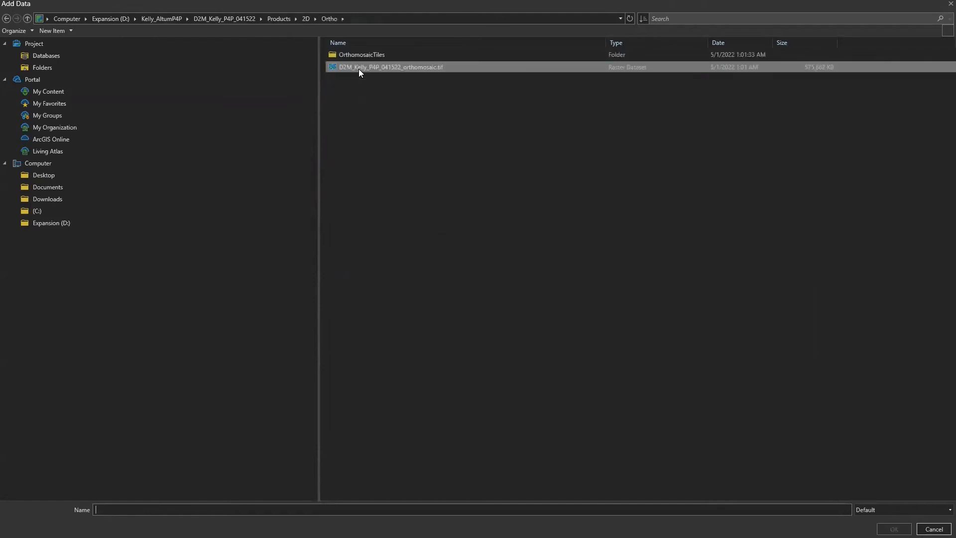
{"action": "left_click", "coordinate": [358, 66]}
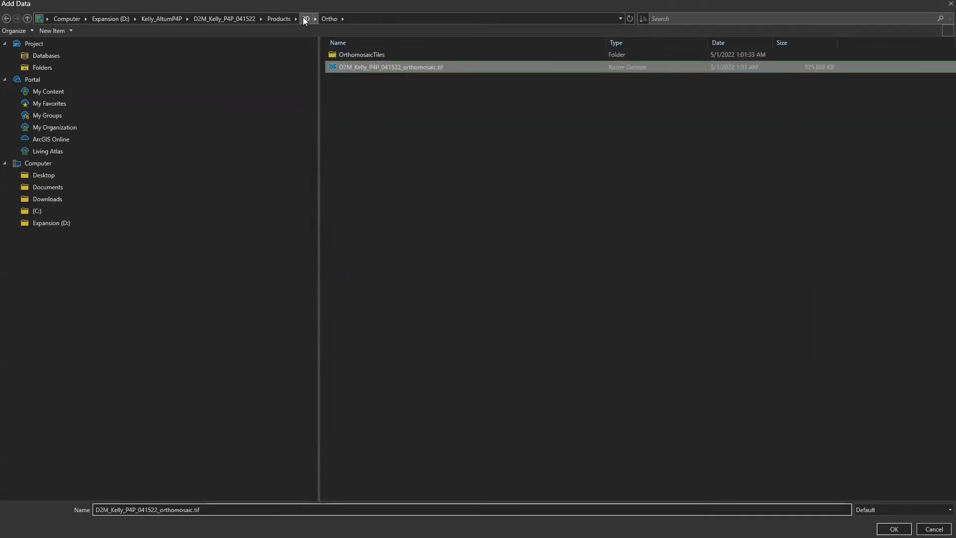
{"action": "left_click", "coordinate": [305, 19]}
Step: Browse the DEM folder to find the DSM raster and the DTM and DTMTiles folders
{"action": "double_click", "coordinate": [343, 55]}
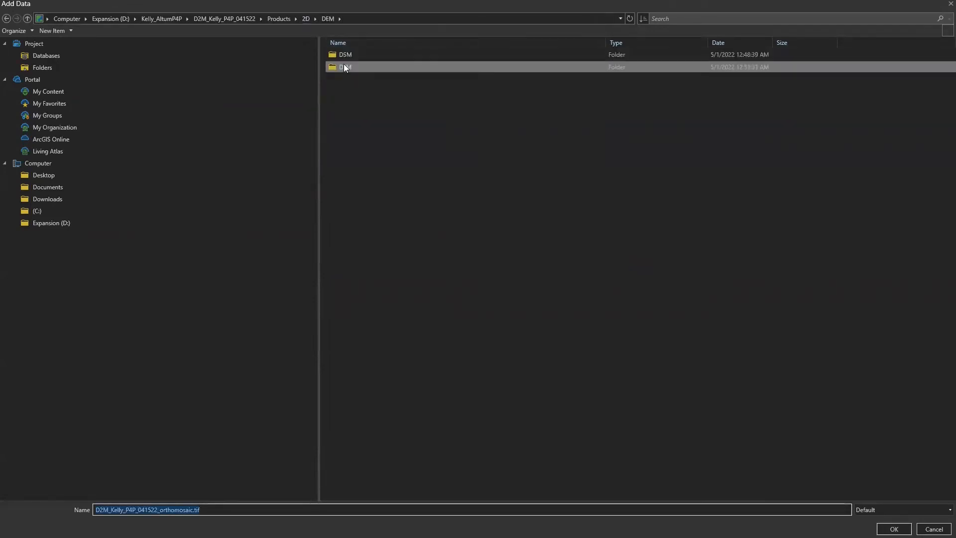
{"action": "double_click", "coordinate": [342, 57]}
{"action": "left_click", "coordinate": [342, 66]}
{"action": "left_click", "coordinate": [327, 19]}
{"action": "double_click", "coordinate": [338, 65]}
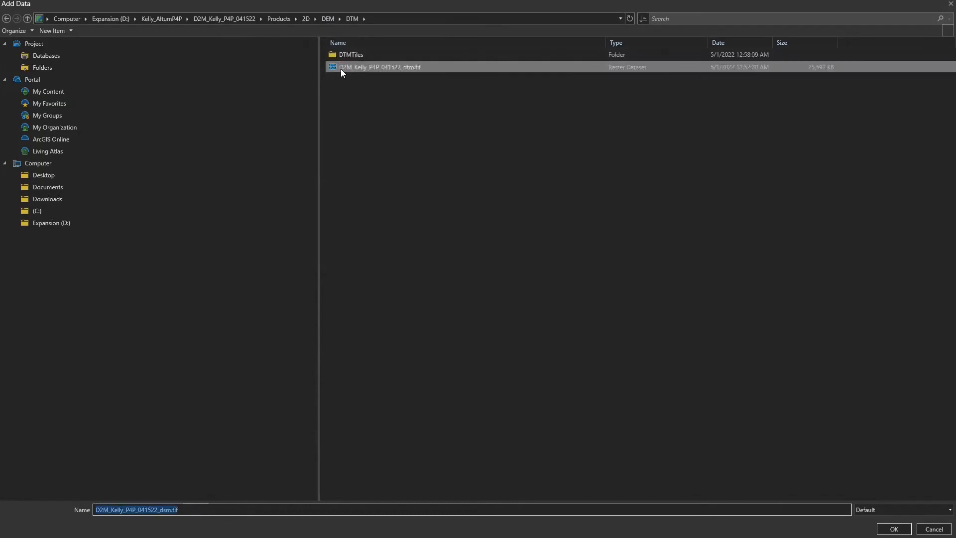
{"action": "double_click", "coordinate": [340, 55]}
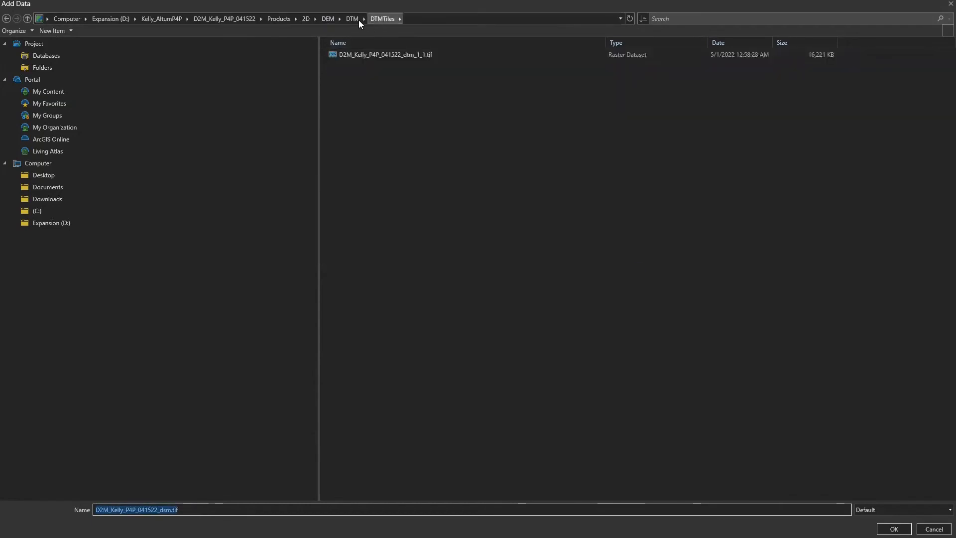
{"action": "left_click", "coordinate": [328, 19]}
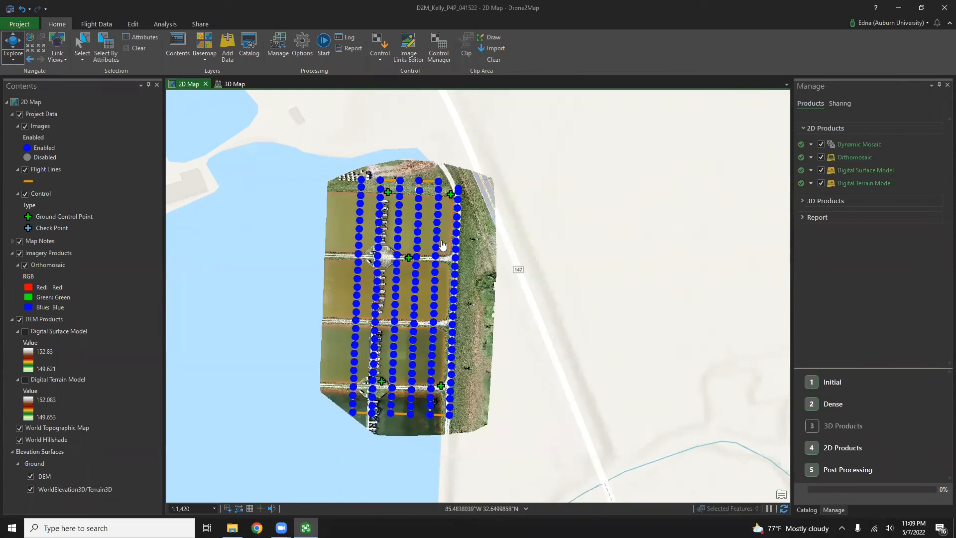
Step: Look through the processing report and then close its window
{"action": "left_click", "coordinate": [355, 52]}
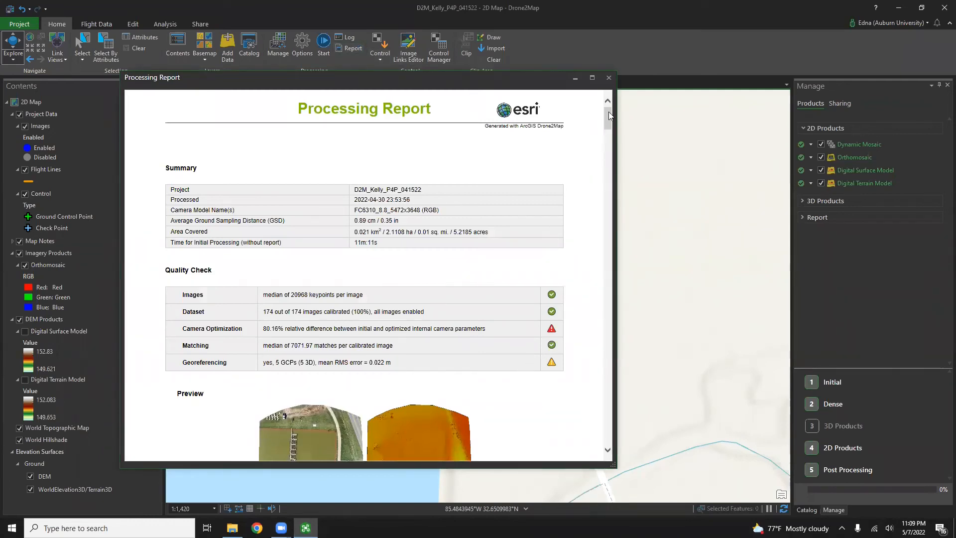
{"action": "scroll", "coordinate": [609, 115], "scroll_direction": "down", "scroll_amount": 10}
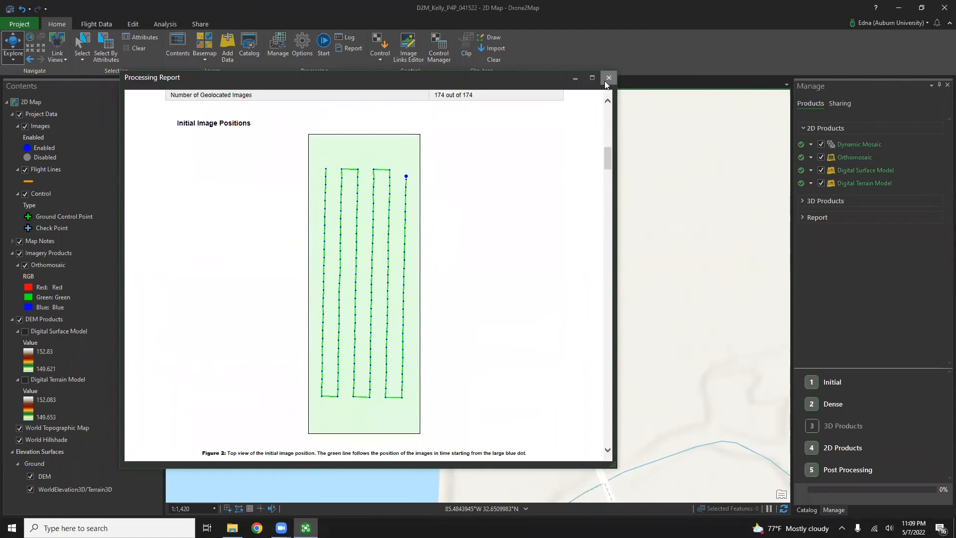
{"action": "left_click", "coordinate": [608, 78]}
Step: View the Processing Report PDF from the report's product folder, then close Acrobat and Explorer
{"action": "left_click", "coordinate": [814, 218]}
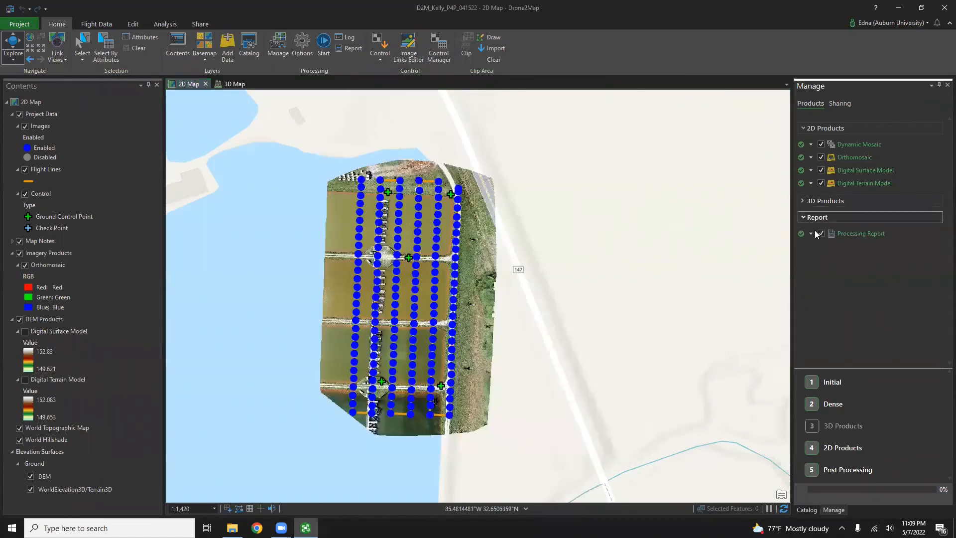
{"action": "left_click", "coordinate": [811, 234]}
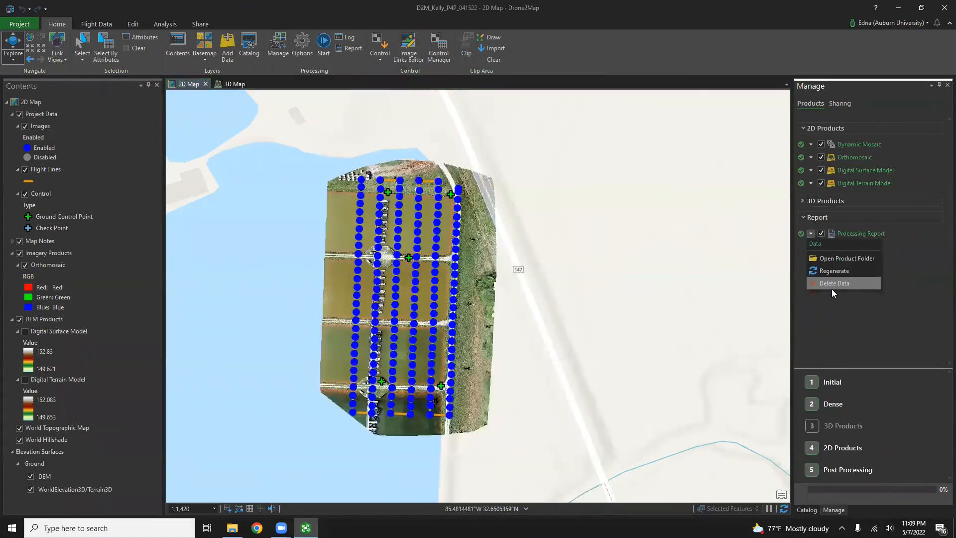
{"action": "left_click", "coordinate": [816, 258]}
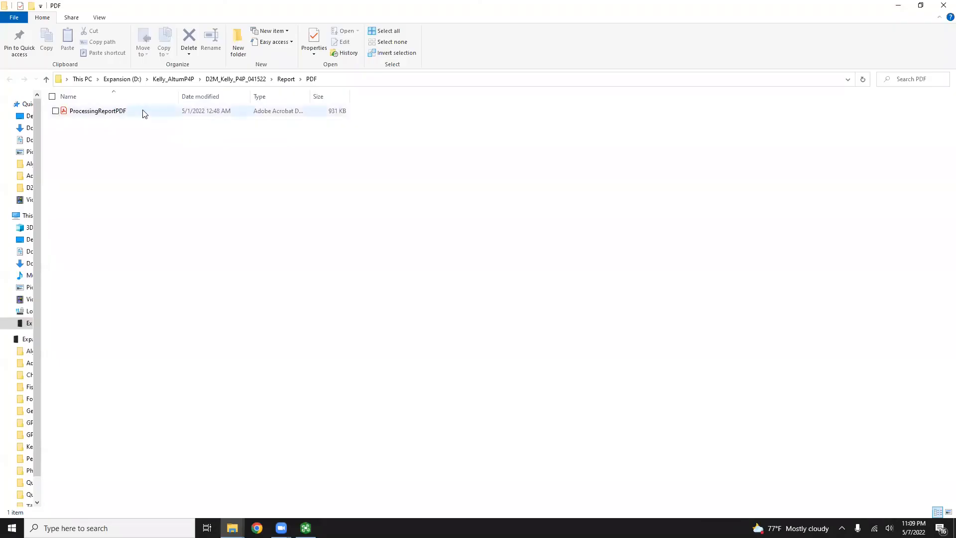
{"action": "double_click", "coordinate": [145, 113]}
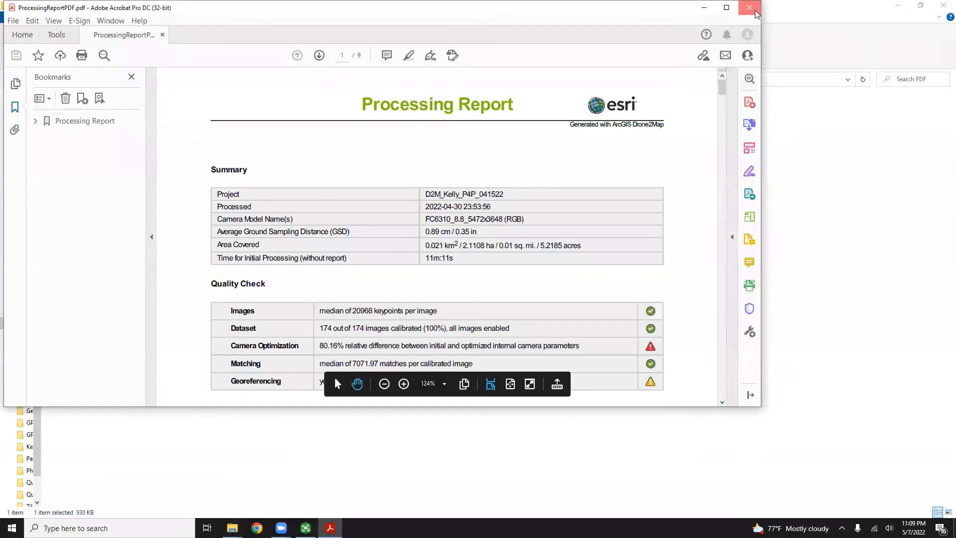
{"action": "left_click", "coordinate": [749, 7]}
{"action": "left_click", "coordinate": [942, 6]}
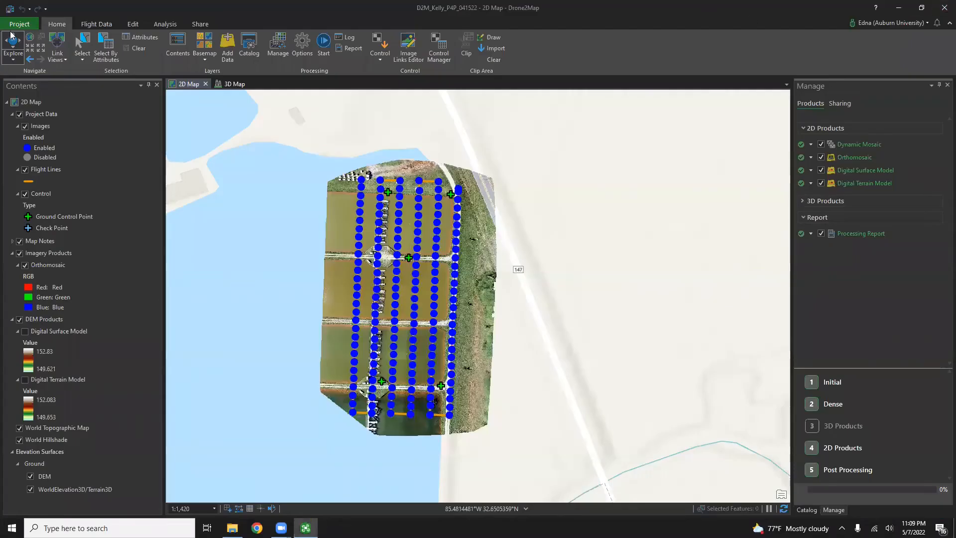
{"action": "left_click", "coordinate": [352, 50]}
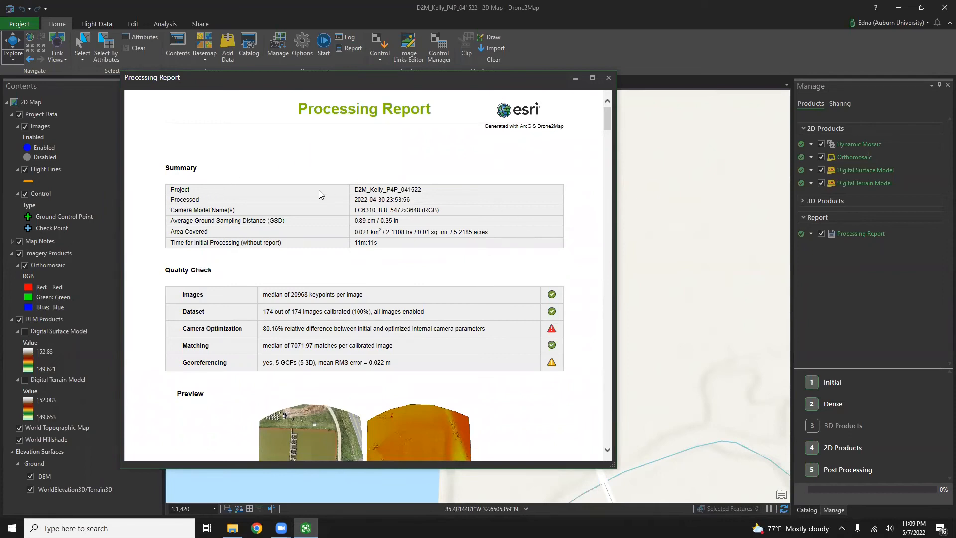
{"action": "scroll", "coordinate": [316, 212], "scroll_direction": "down", "scroll_amount": 4}
{"action": "scroll", "coordinate": [315, 220], "scroll_direction": "up", "scroll_amount": 2}
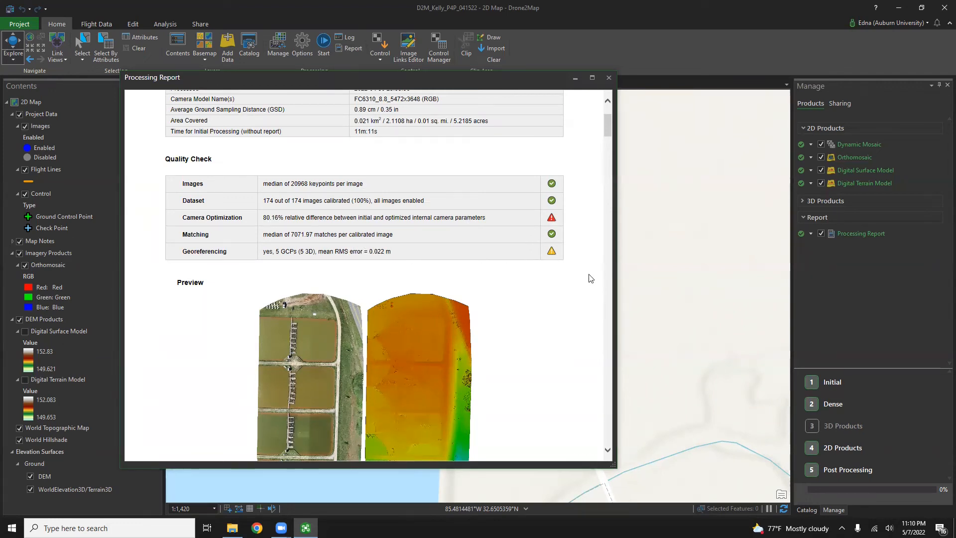
{"action": "scroll", "coordinate": [560, 289], "scroll_direction": "down", "scroll_amount": 2}
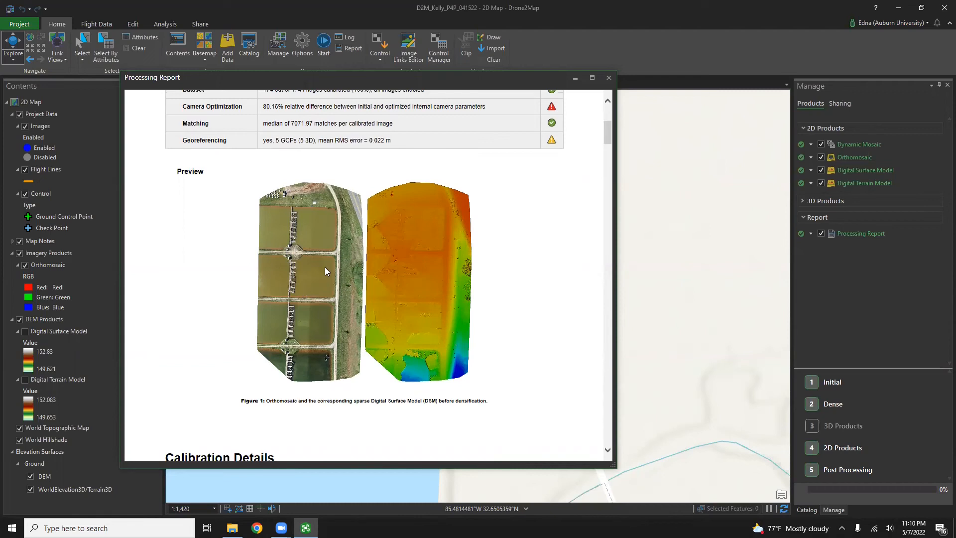
{"action": "scroll", "coordinate": [326, 270], "scroll_direction": "down", "scroll_amount": 5}
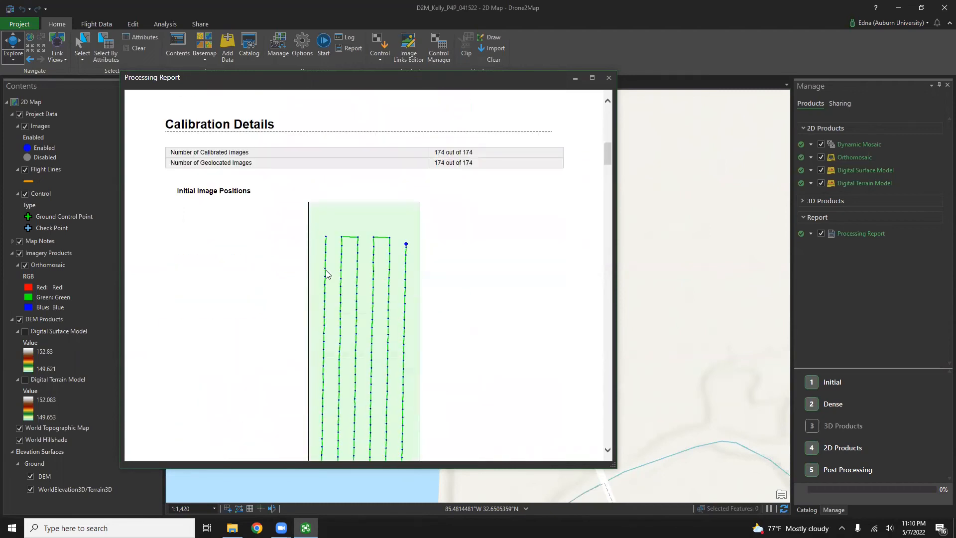
{"action": "scroll", "coordinate": [326, 273], "scroll_direction": "down", "scroll_amount": 5}
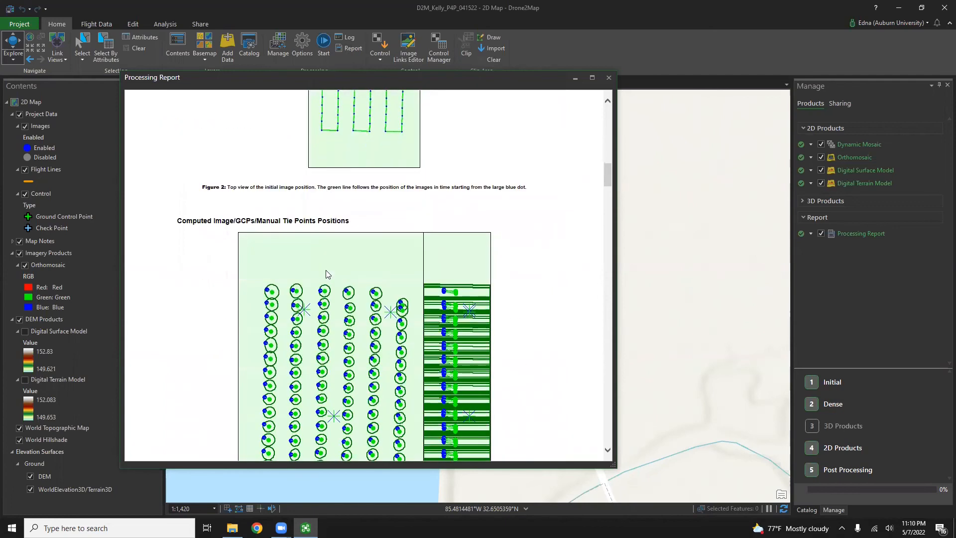
{"action": "scroll", "coordinate": [326, 273], "scroll_direction": "down", "scroll_amount": 5}
{"action": "scroll", "coordinate": [327, 274], "scroll_direction": "down", "scroll_amount": 5}
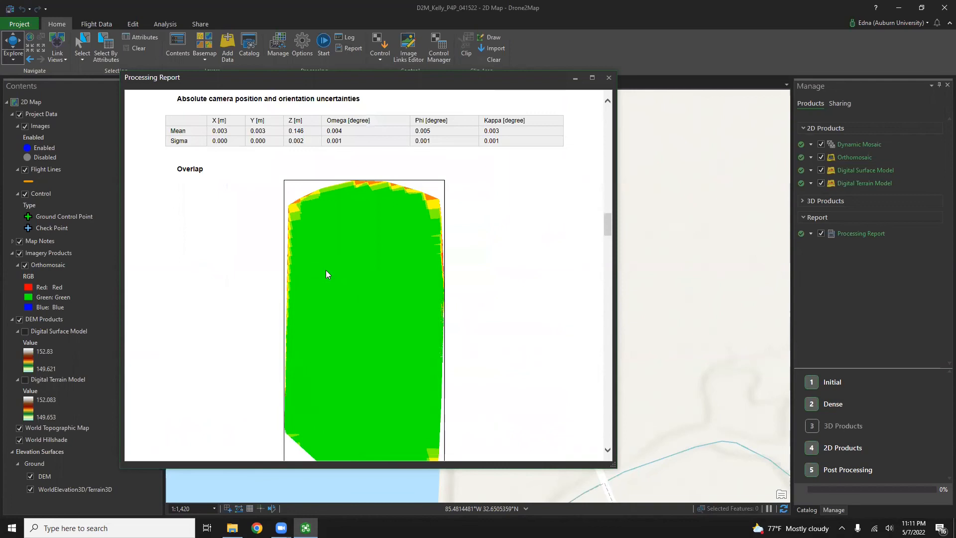
{"action": "scroll", "coordinate": [326, 274], "scroll_direction": "down", "scroll_amount": 5}
{"action": "scroll", "coordinate": [328, 272], "scroll_direction": "up", "scroll_amount": 4}
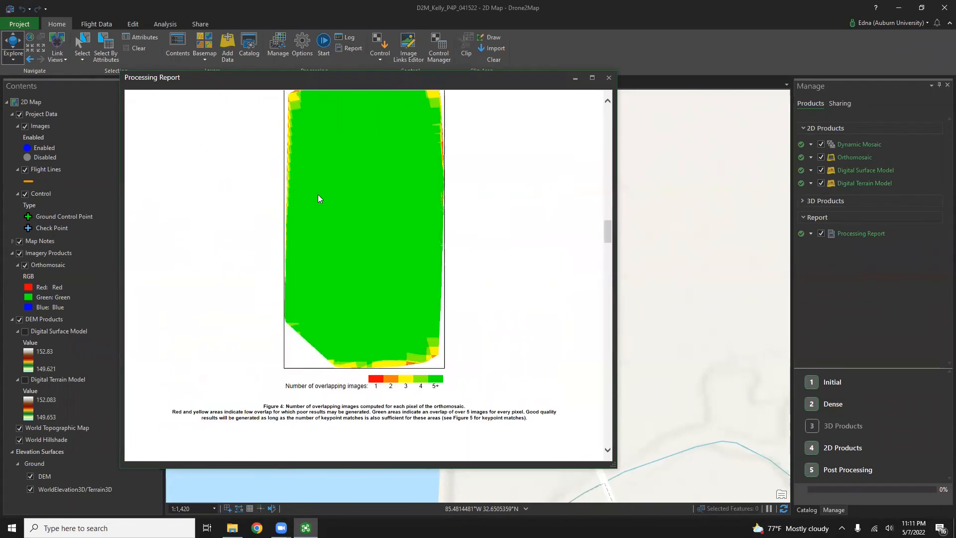
{"action": "scroll", "coordinate": [415, 154], "scroll_direction": "up", "scroll_amount": 5}
{"action": "scroll", "coordinate": [341, 290], "scroll_direction": "down", "scroll_amount": 5}
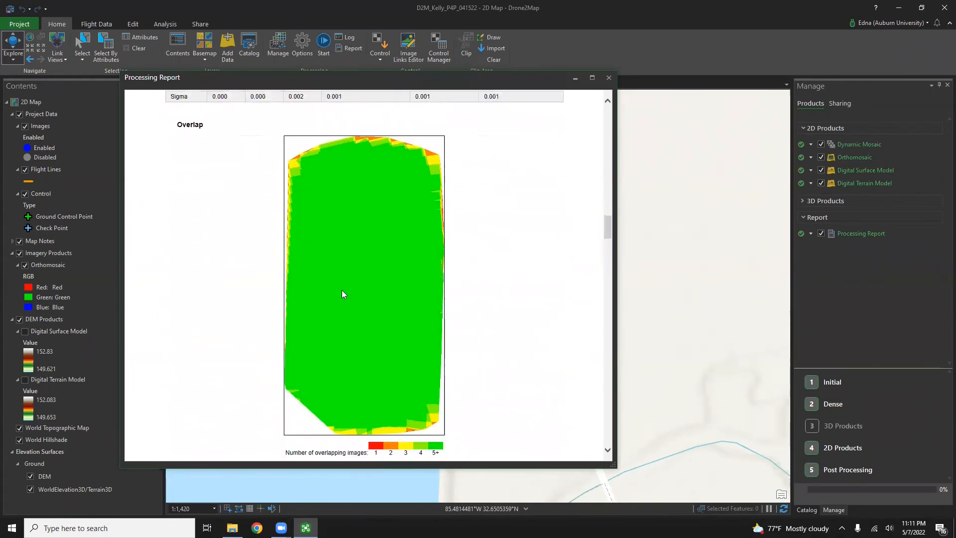
{"action": "scroll", "coordinate": [384, 208], "scroll_direction": "down", "scroll_amount": 5}
{"action": "scroll", "coordinate": [368, 269], "scroll_direction": "up", "scroll_amount": 6}
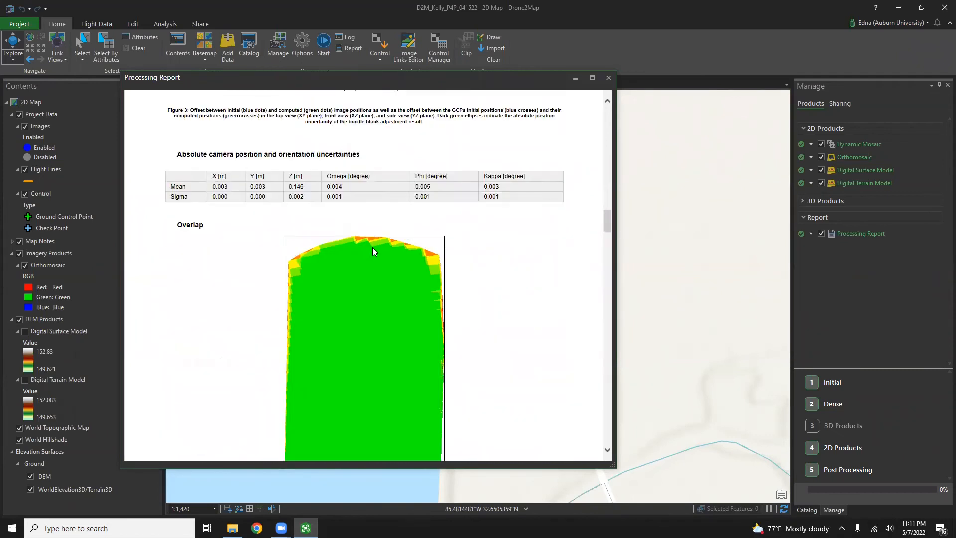
{"action": "scroll", "coordinate": [373, 258], "scroll_direction": "down", "scroll_amount": 3}
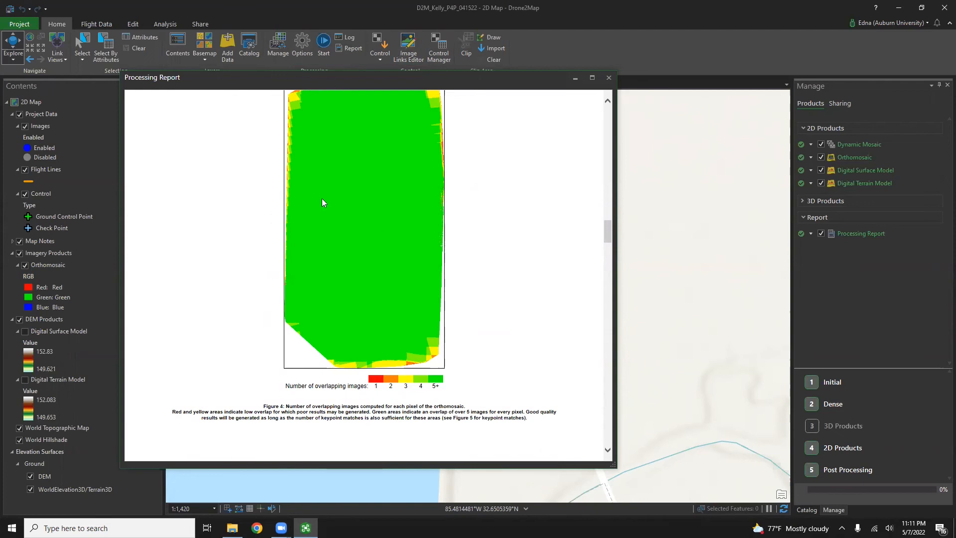
{"action": "left_click", "coordinate": [608, 450]}
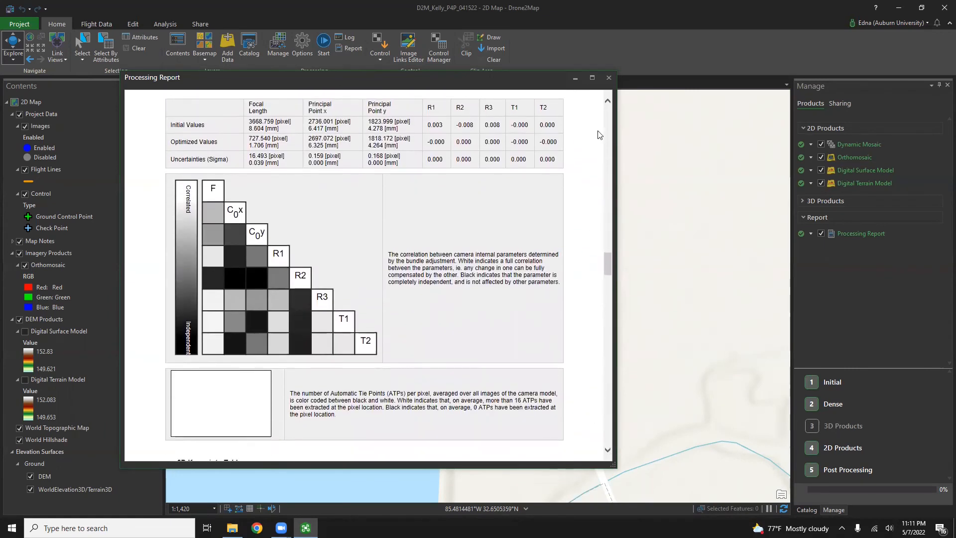
{"action": "left_click", "coordinate": [608, 79]}
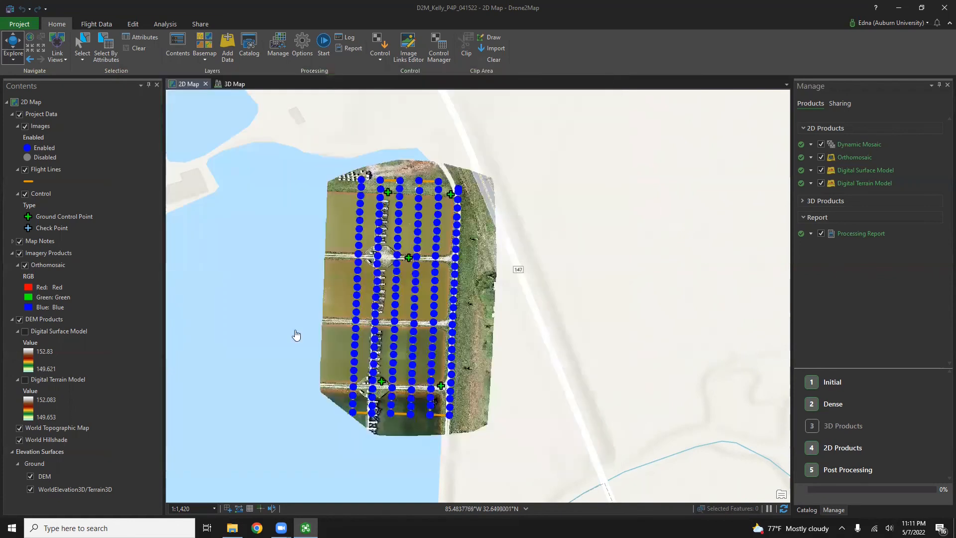
Step: Hide the image points, flight lines and control markers, then zoom around the pond
{"action": "left_click", "coordinate": [19, 114]}
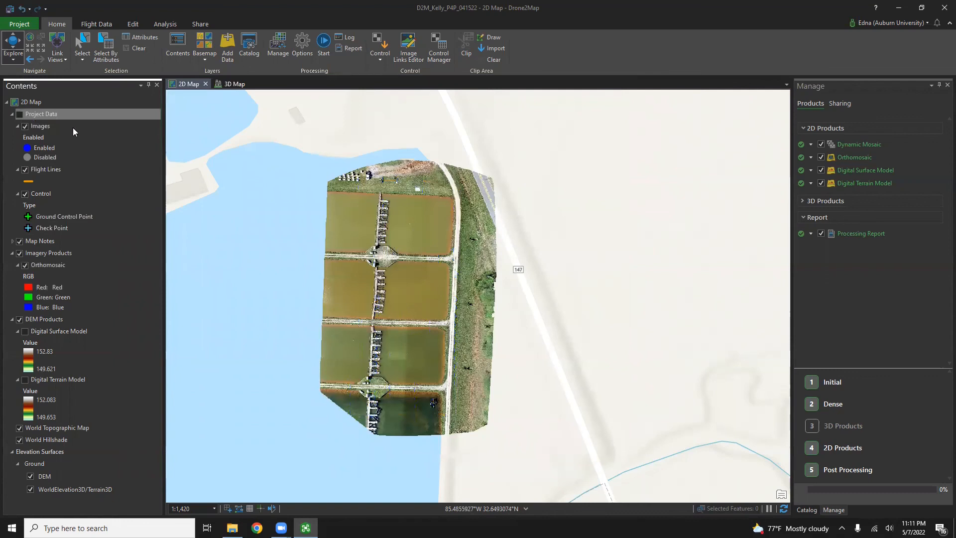
{"action": "scroll", "coordinate": [385, 257], "scroll_direction": "up", "scroll_amount": 2}
{"action": "left_click_drag", "start_coordinate": [385, 257], "coordinate": [379, 242]}
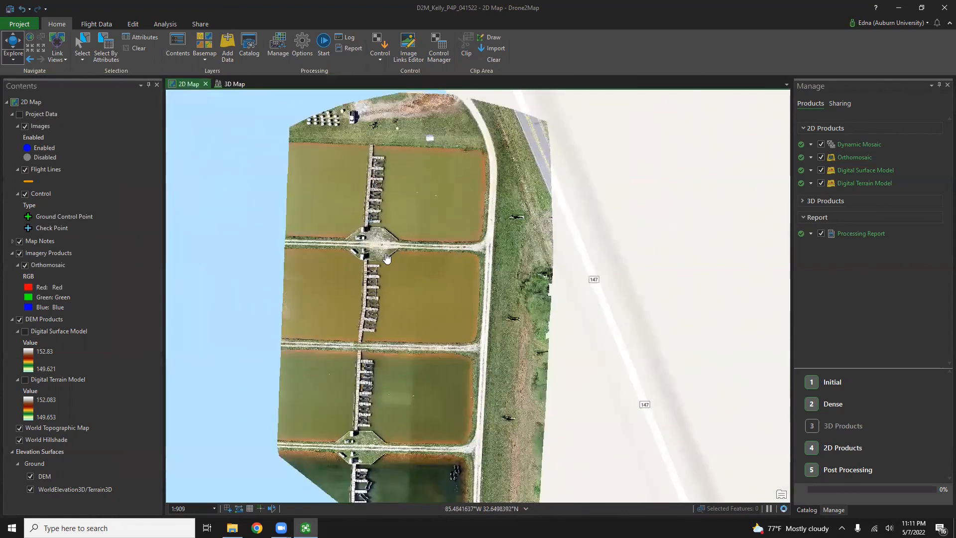
{"action": "scroll", "coordinate": [386, 258], "scroll_direction": "down", "scroll_amount": 2}
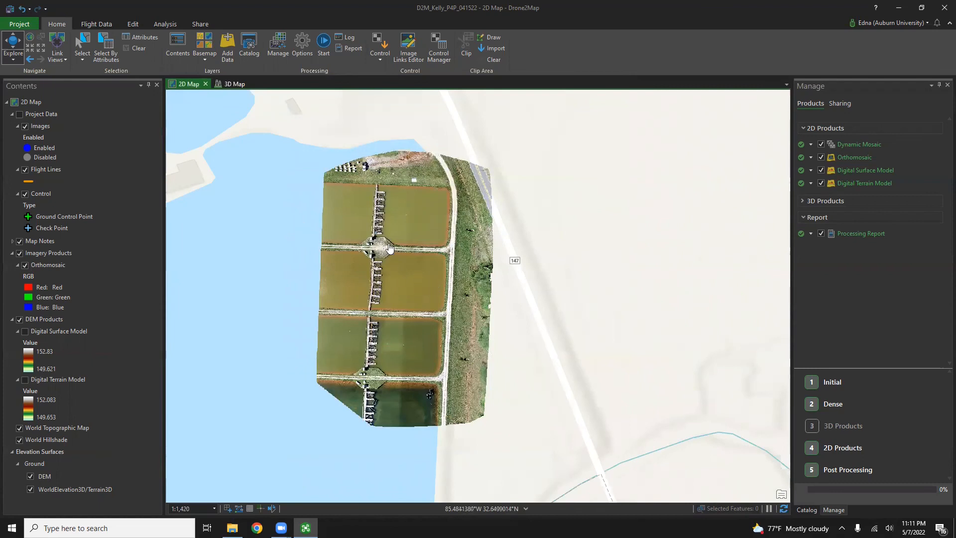
{"action": "scroll", "coordinate": [425, 206], "scroll_direction": "up", "scroll_amount": 4}
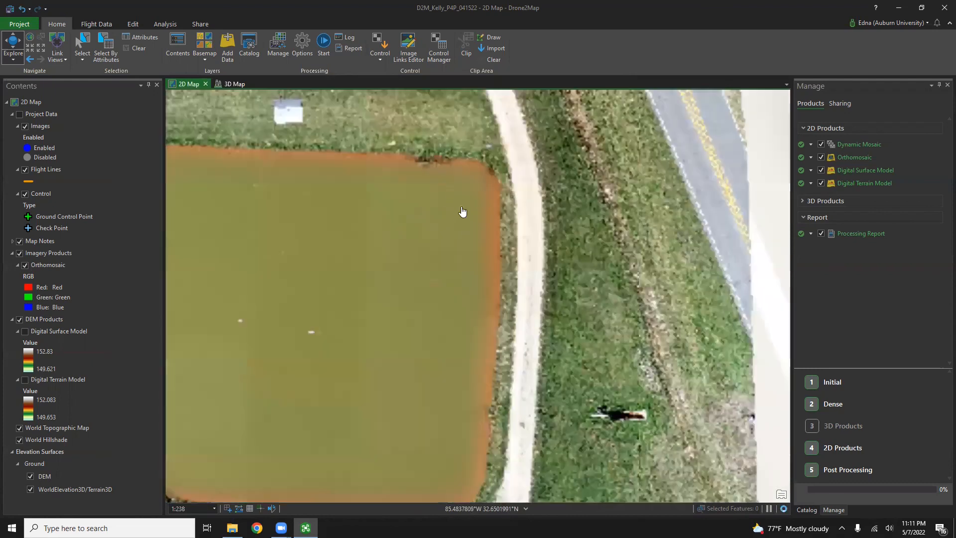
{"action": "scroll", "coordinate": [448, 194], "scroll_direction": "up", "scroll_amount": 2}
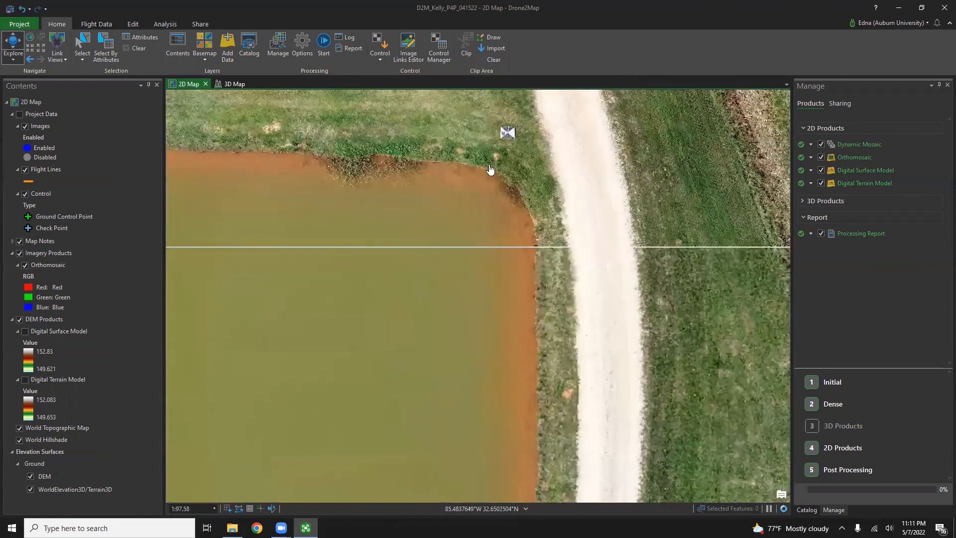
{"action": "scroll", "coordinate": [476, 229], "scroll_direction": "up", "scroll_amount": 3}
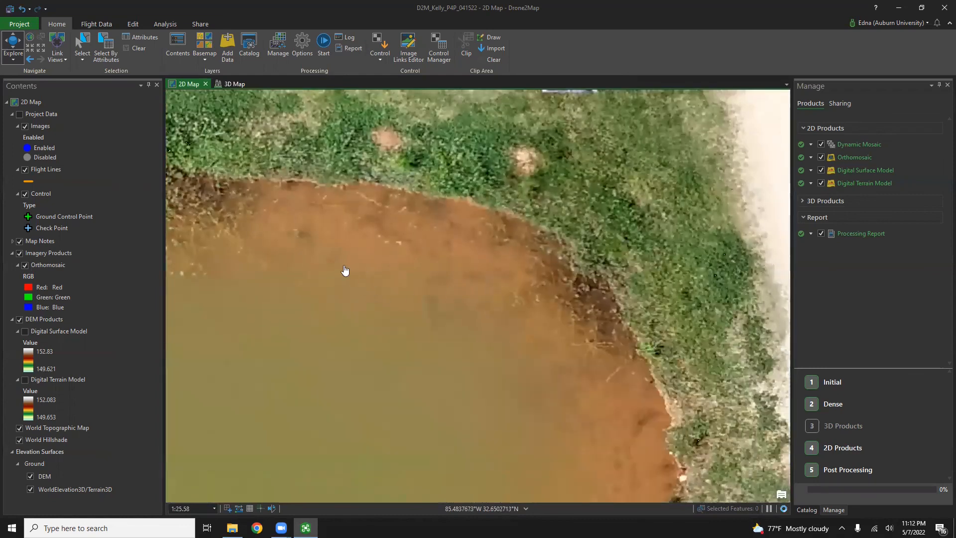
{"action": "scroll", "coordinate": [385, 264], "scroll_direction": "down", "scroll_amount": 4}
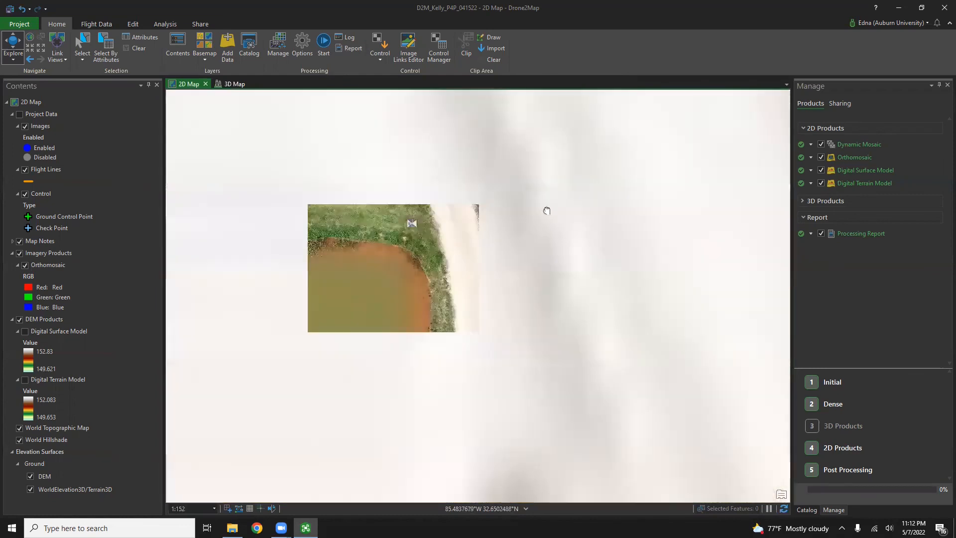
Step: Inspect the docks closely, zoom back out to about 1:909, and switch off the Orthomosaic
{"action": "left_click_drag", "start_coordinate": [302, 309], "coordinate": [536, 180]}
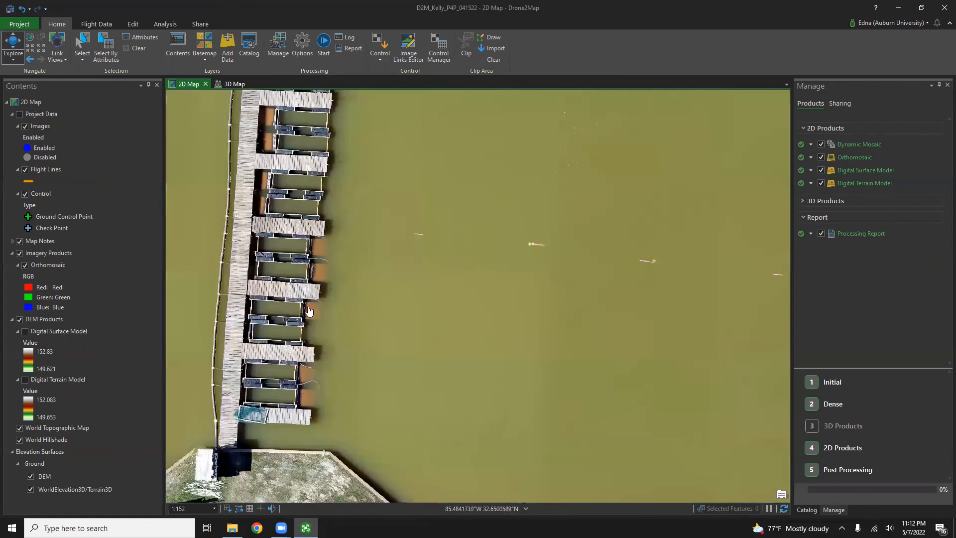
{"action": "scroll", "coordinate": [250, 274], "scroll_direction": "up", "scroll_amount": 3}
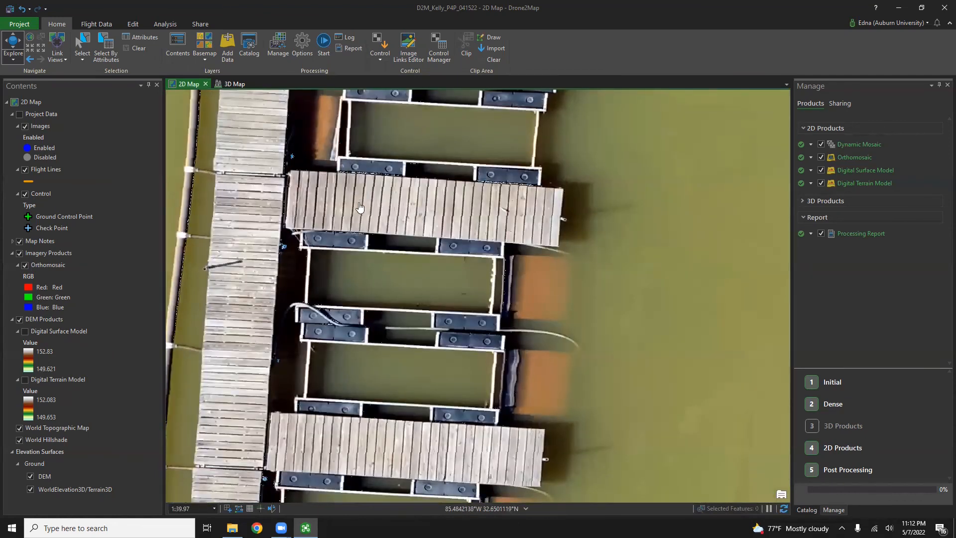
{"action": "scroll", "coordinate": [351, 203], "scroll_direction": "up", "scroll_amount": 1}
{"action": "scroll", "coordinate": [351, 203], "scroll_direction": "up", "scroll_amount": 2}
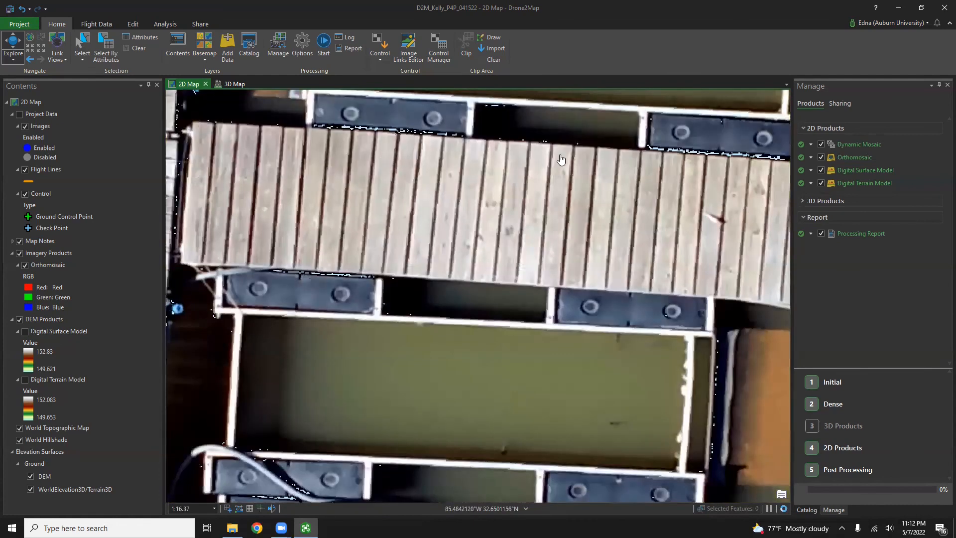
{"action": "scroll", "coordinate": [429, 191], "scroll_direction": "up", "scroll_amount": 1}
{"action": "left_click_drag", "start_coordinate": [429, 192], "coordinate": [413, 199]}
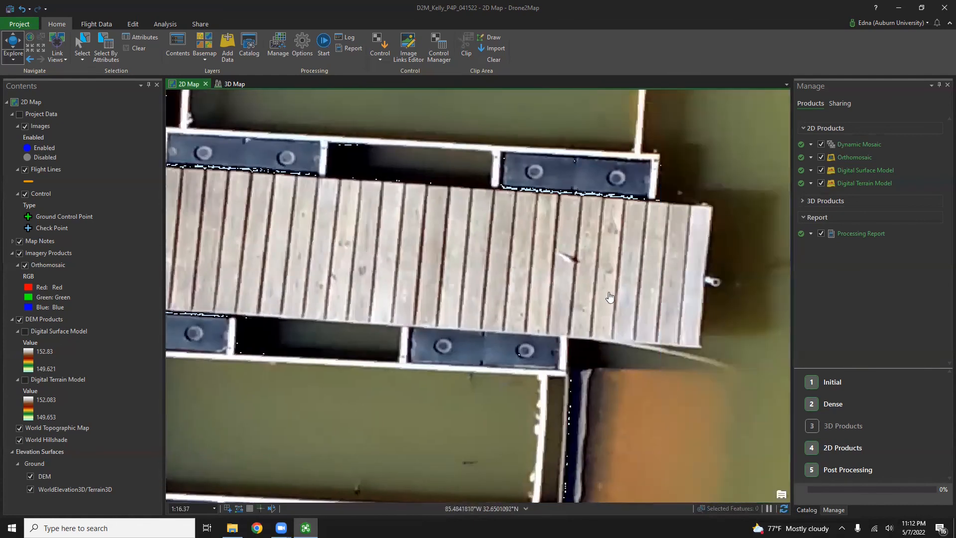
{"action": "scroll", "coordinate": [383, 273], "scroll_direction": "down", "scroll_amount": 3}
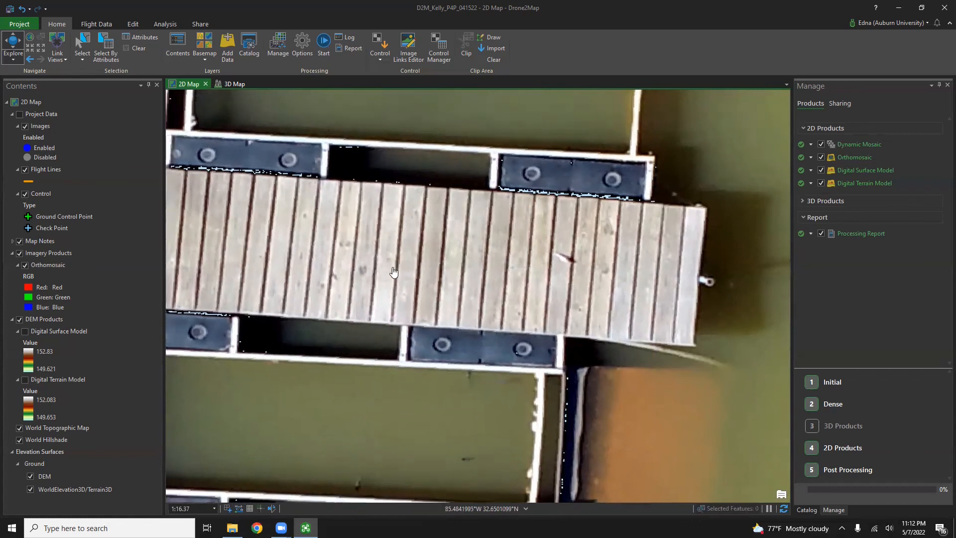
{"action": "scroll", "coordinate": [365, 298], "scroll_direction": "down", "scroll_amount": 4}
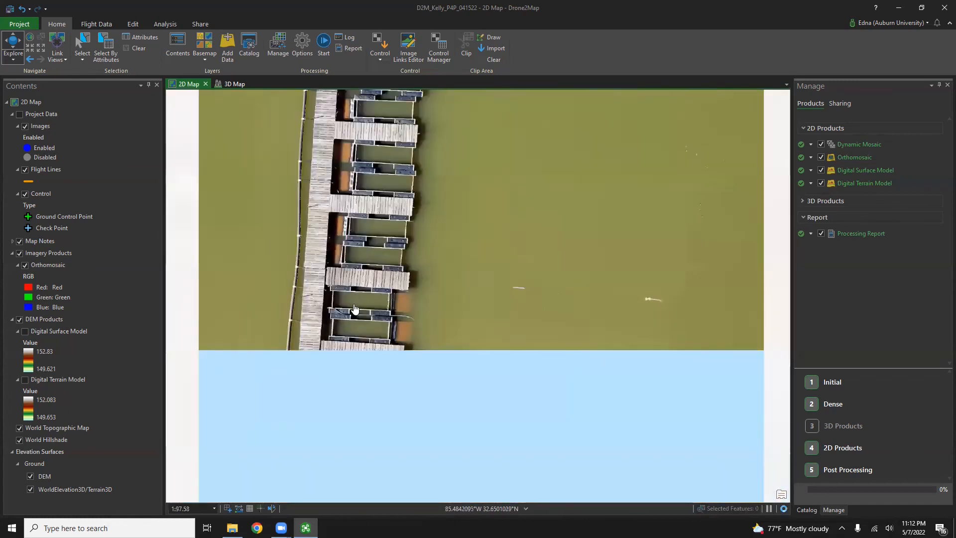
{"action": "scroll", "coordinate": [370, 316], "scroll_direction": "down", "scroll_amount": 5}
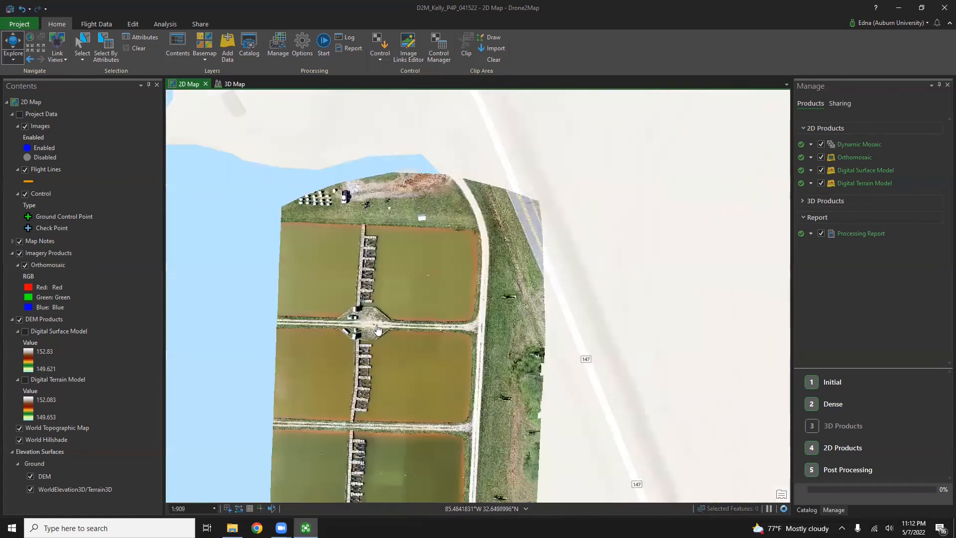
{"action": "scroll", "coordinate": [374, 329], "scroll_direction": "up", "scroll_amount": 2}
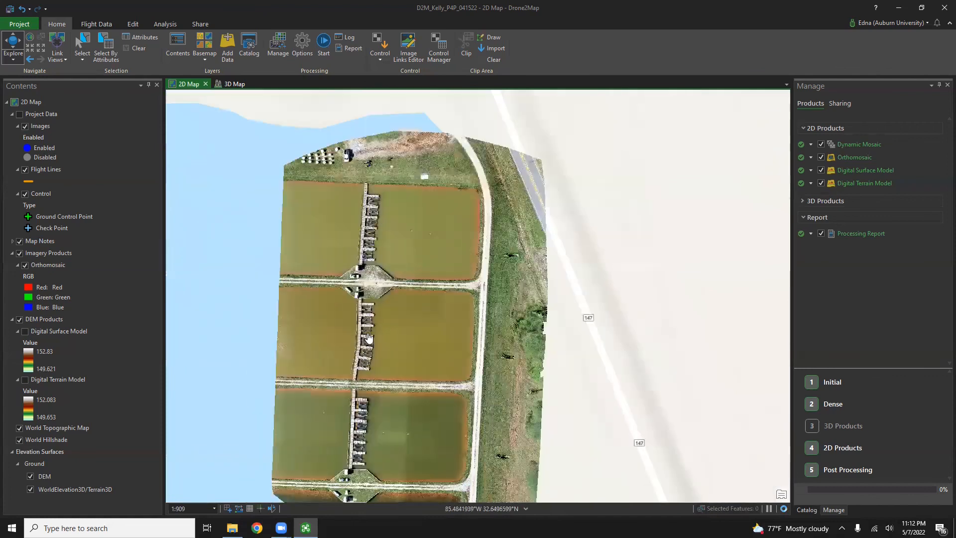
{"action": "left_click", "coordinate": [24, 265]}
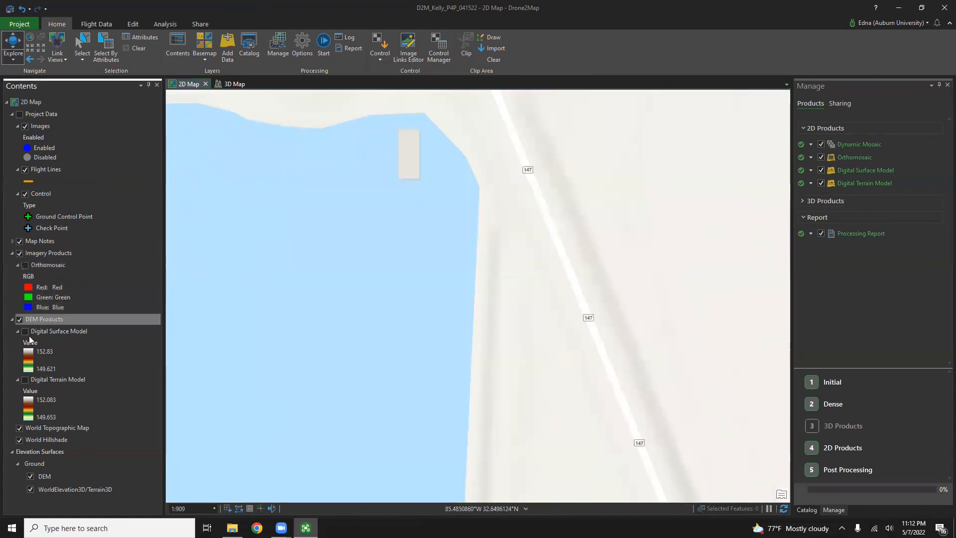
Step: Show the Digital Surface Model over the pond and open its Symbology with a 149.621–152.83 stretch
{"action": "left_click", "coordinate": [25, 331]}
{"action": "left_click_drag", "start_coordinate": [459, 363], "coordinate": [460, 315]}
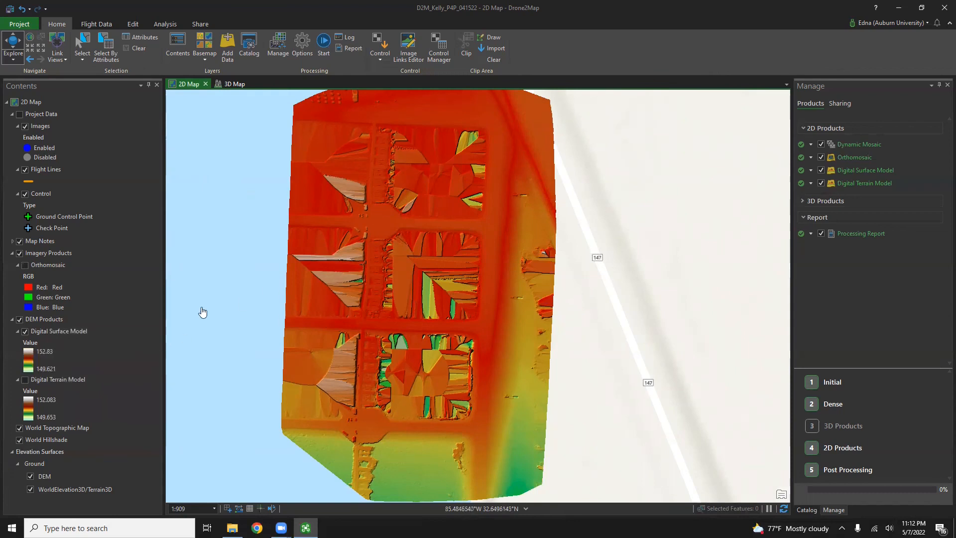
{"action": "left_click", "coordinate": [30, 360]}
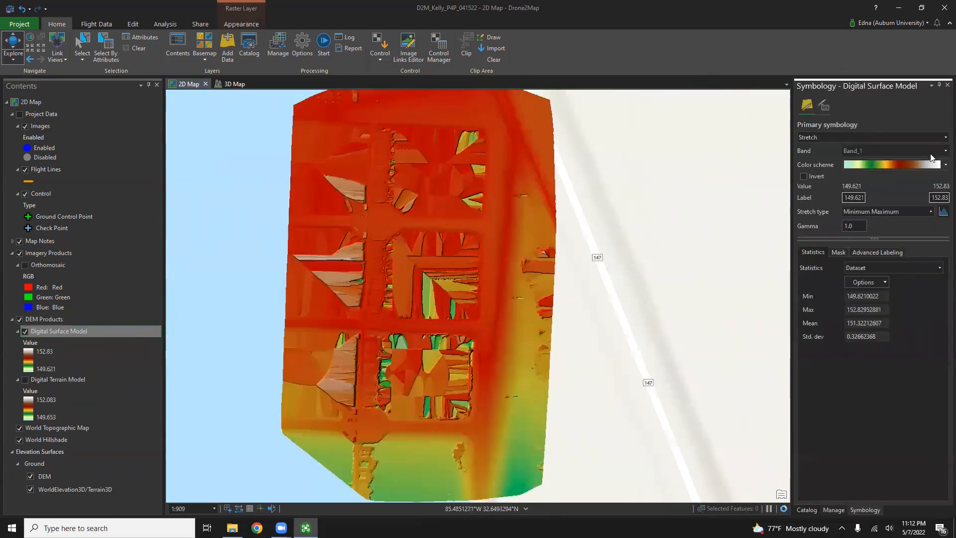
Step: Apply the yellow-to-red color scheme to the DSM, then hide it and show the Digital Terrain Model
{"action": "left_click", "coordinate": [920, 162]}
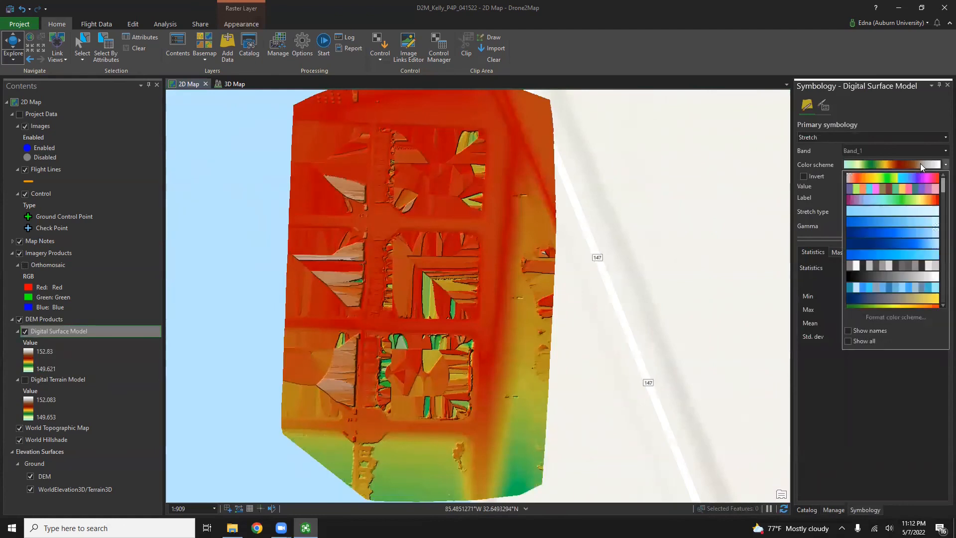
{"action": "scroll", "coordinate": [911, 251], "scroll_direction": "down", "scroll_amount": 6}
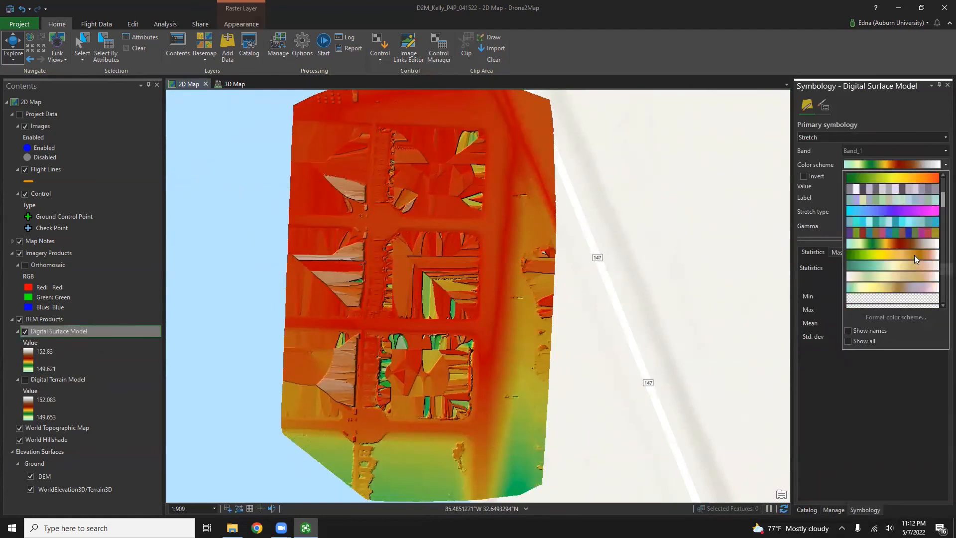
{"action": "scroll", "coordinate": [914, 255], "scroll_direction": "down", "scroll_amount": 5}
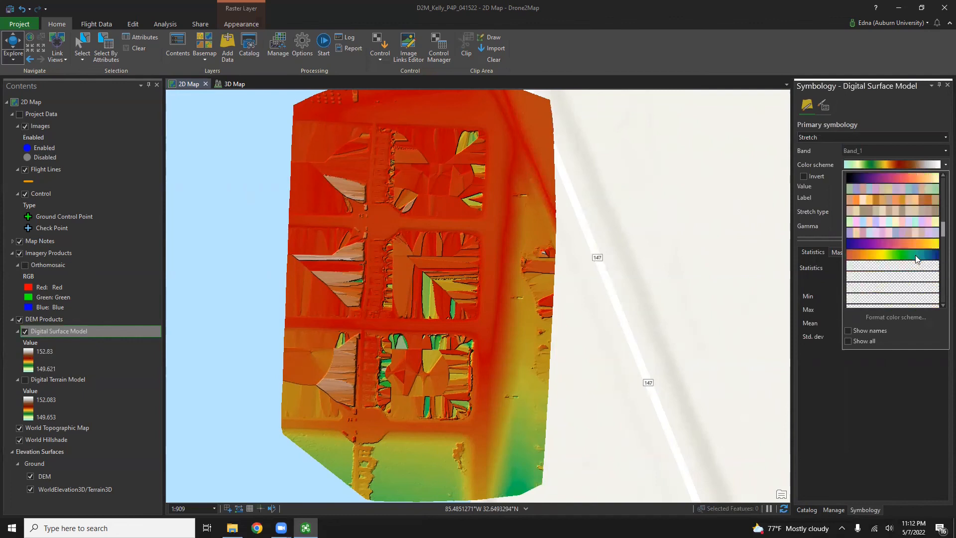
{"action": "scroll", "coordinate": [917, 258], "scroll_direction": "down", "scroll_amount": 4}
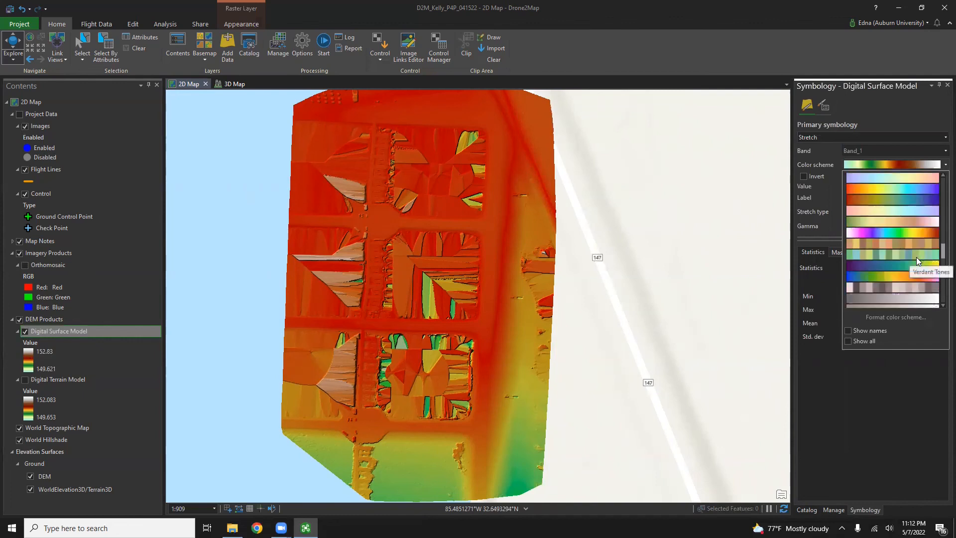
{"action": "left_click", "coordinate": [917, 261]}
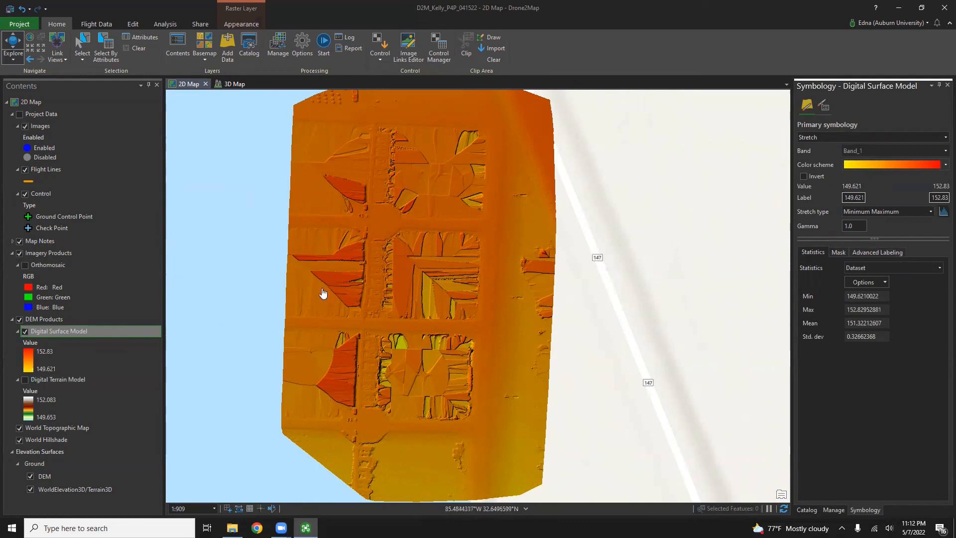
{"action": "left_click", "coordinate": [24, 331]}
{"action": "left_click", "coordinate": [25, 380]}
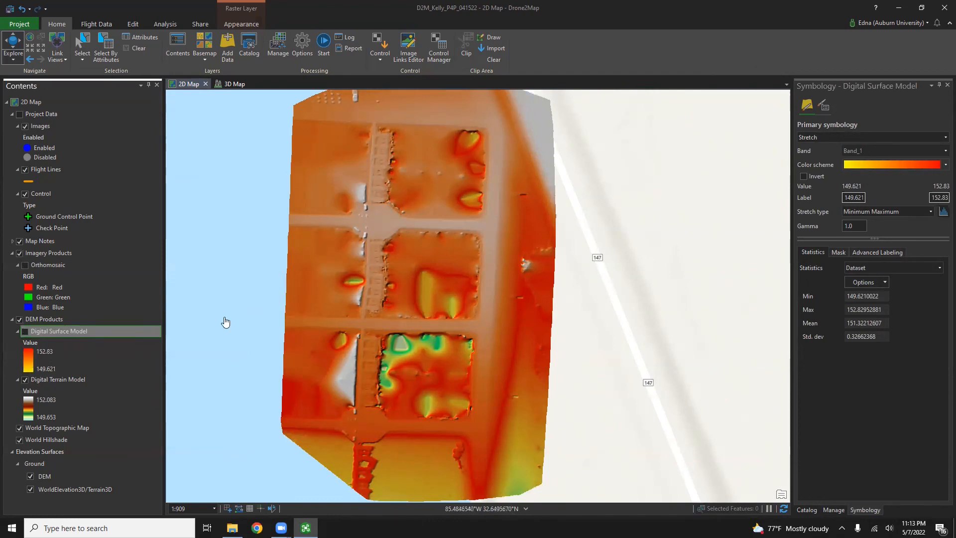
Step: Switch the Digital Surface Model and the true-colour Orthomosaic back on over the pond site
{"action": "left_click", "coordinate": [24, 331]}
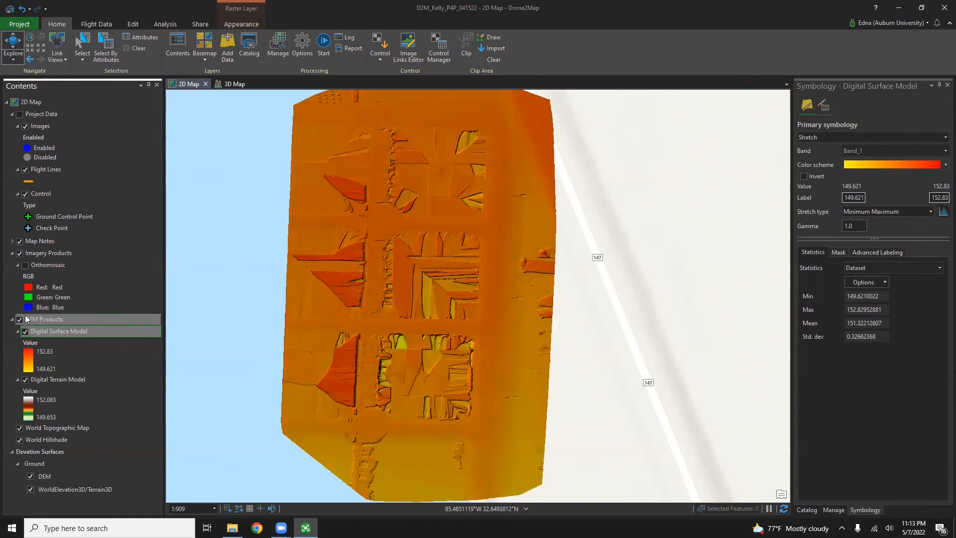
{"action": "left_click", "coordinate": [25, 266]}
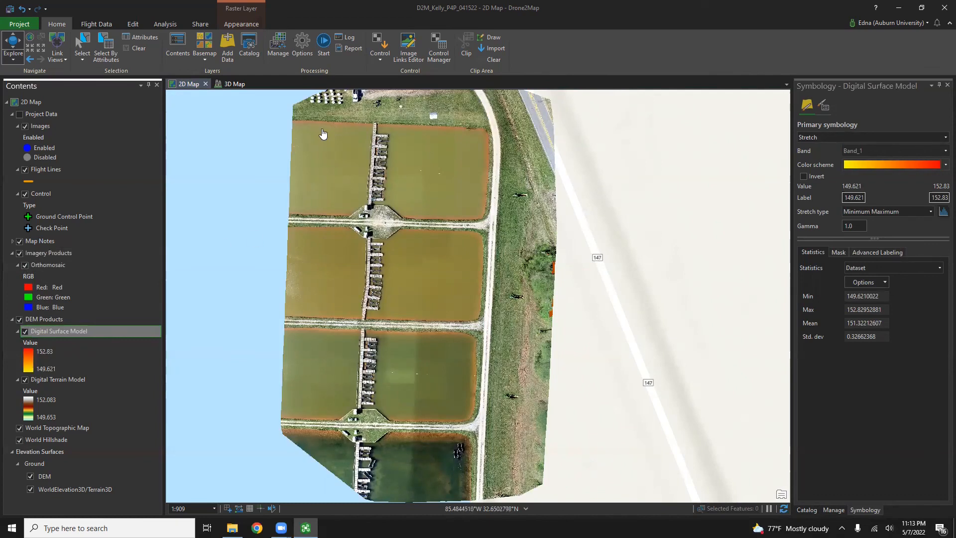
{"action": "left_click", "coordinate": [97, 25]}
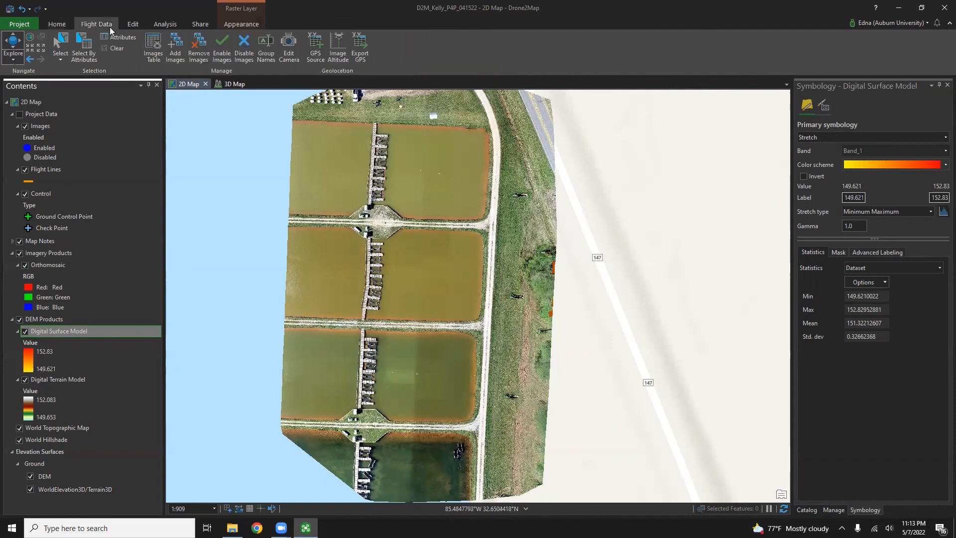
Step: Use the Analysis Distance tool to trace the top-left pond's edge, totalling 55.954 meters
{"action": "left_click", "coordinate": [132, 26]}
{"action": "left_click", "coordinate": [150, 26]}
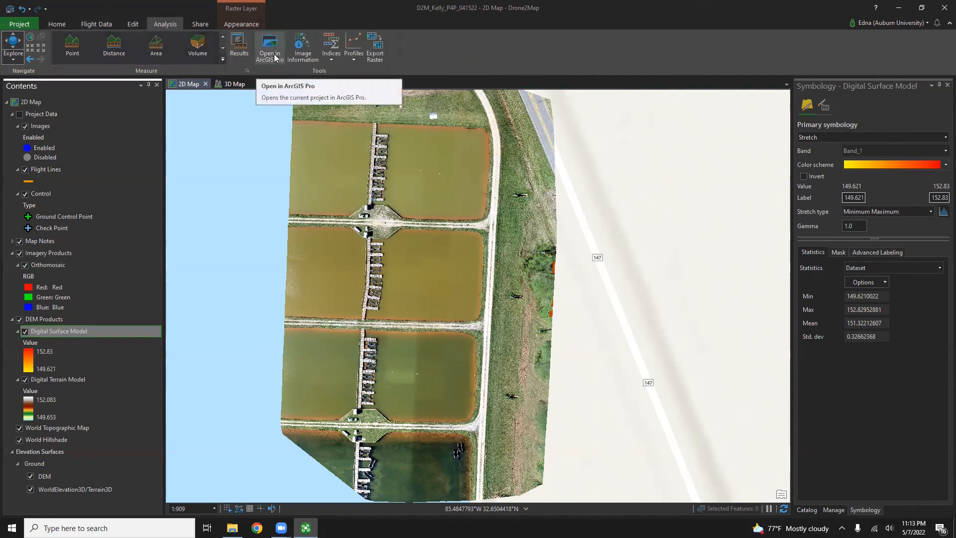
{"action": "left_click", "coordinate": [110, 54]}
{"action": "left_click", "coordinate": [314, 124]}
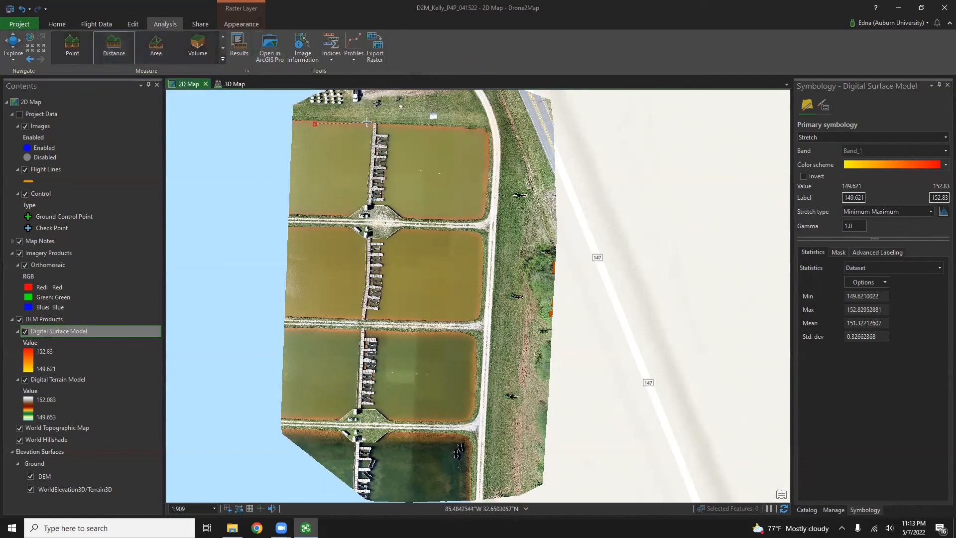
{"action": "left_click", "coordinate": [368, 123]}
{"action": "left_click", "coordinate": [364, 146]}
{"action": "double_click", "coordinate": [315, 126]}
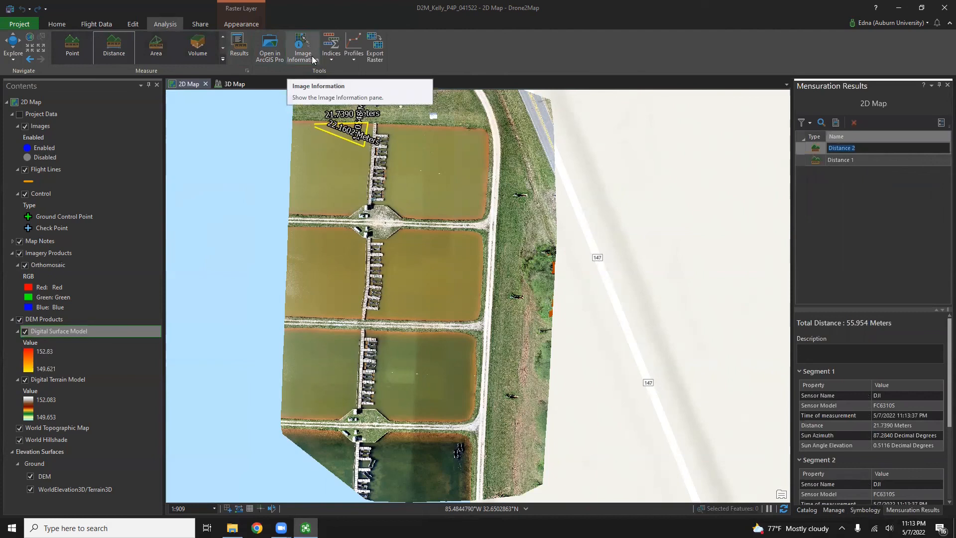
{"action": "left_click", "coordinate": [337, 57]}
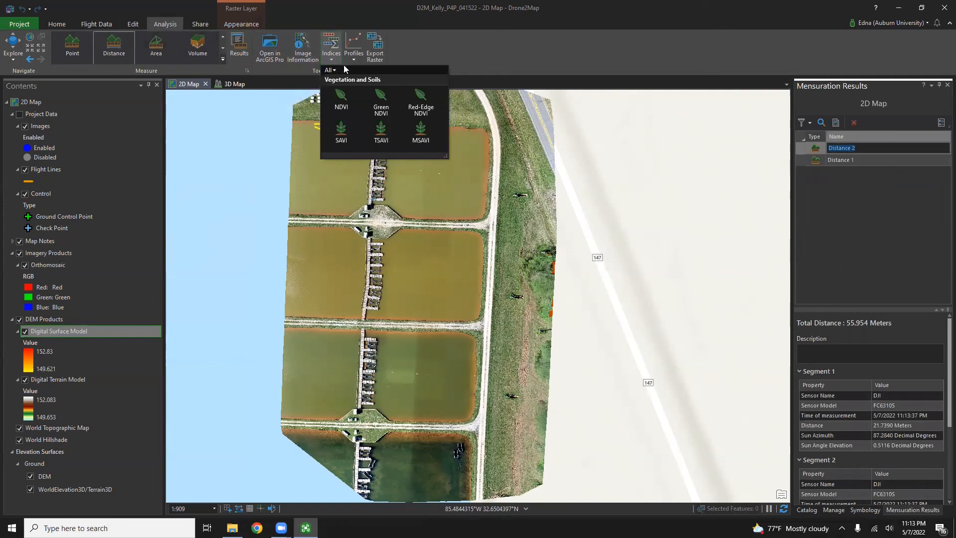
{"action": "left_click", "coordinate": [353, 60]}
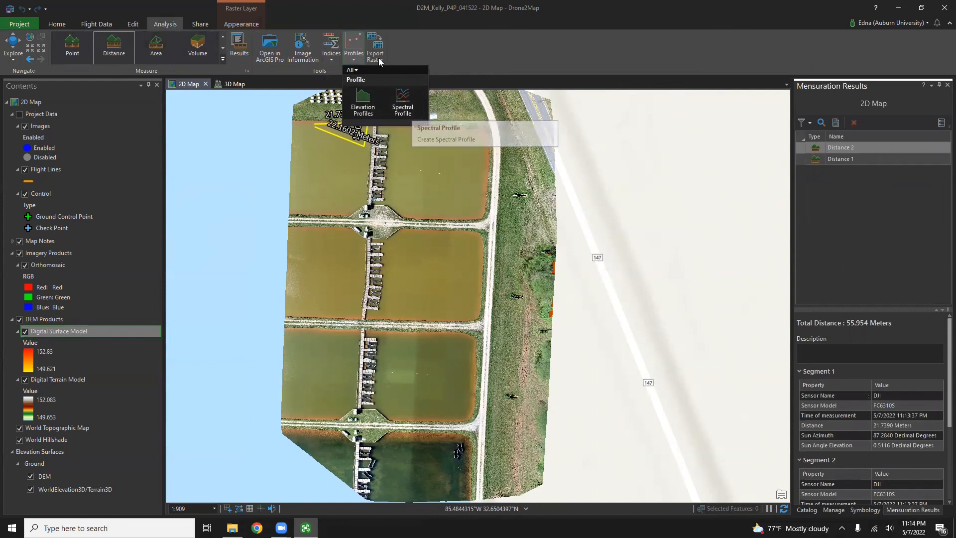
{"action": "left_click", "coordinate": [206, 22]}
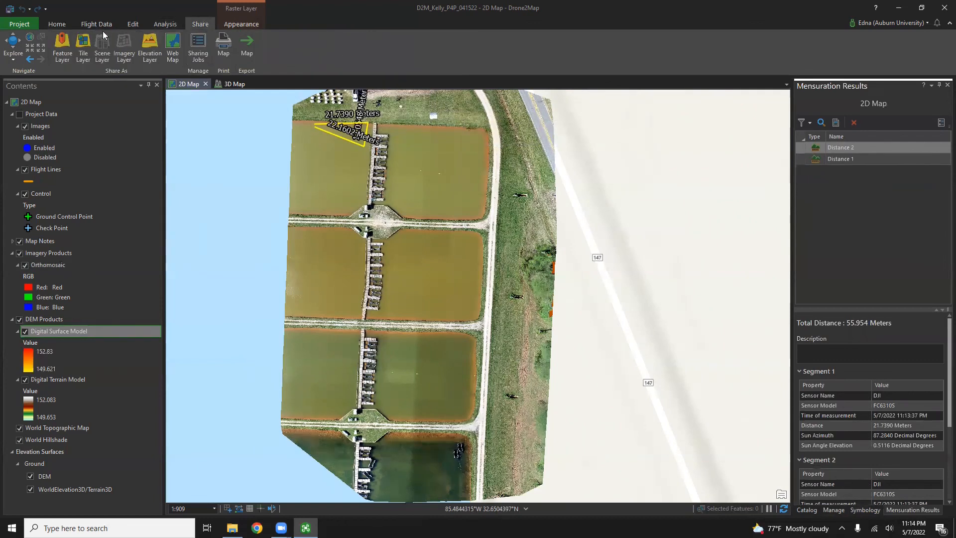
{"action": "left_click", "coordinate": [51, 24]}
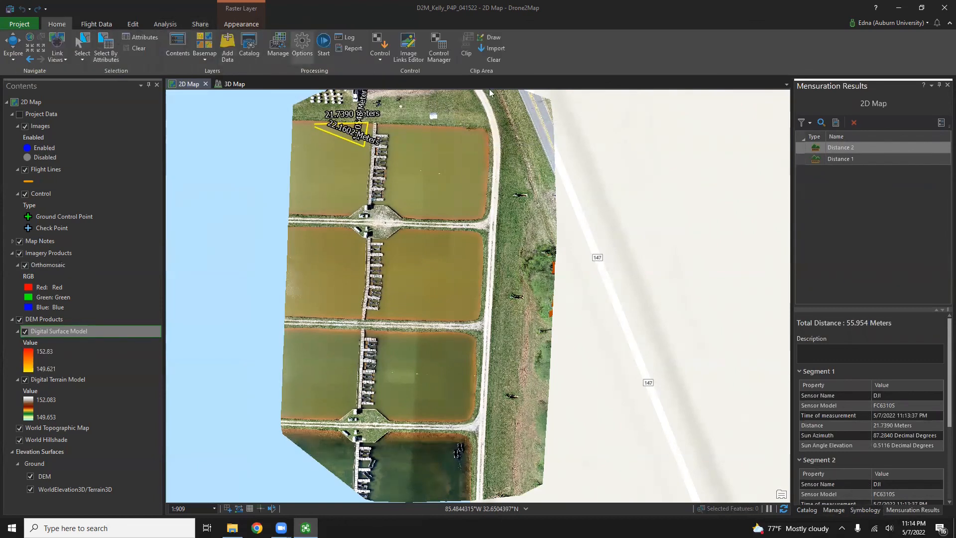